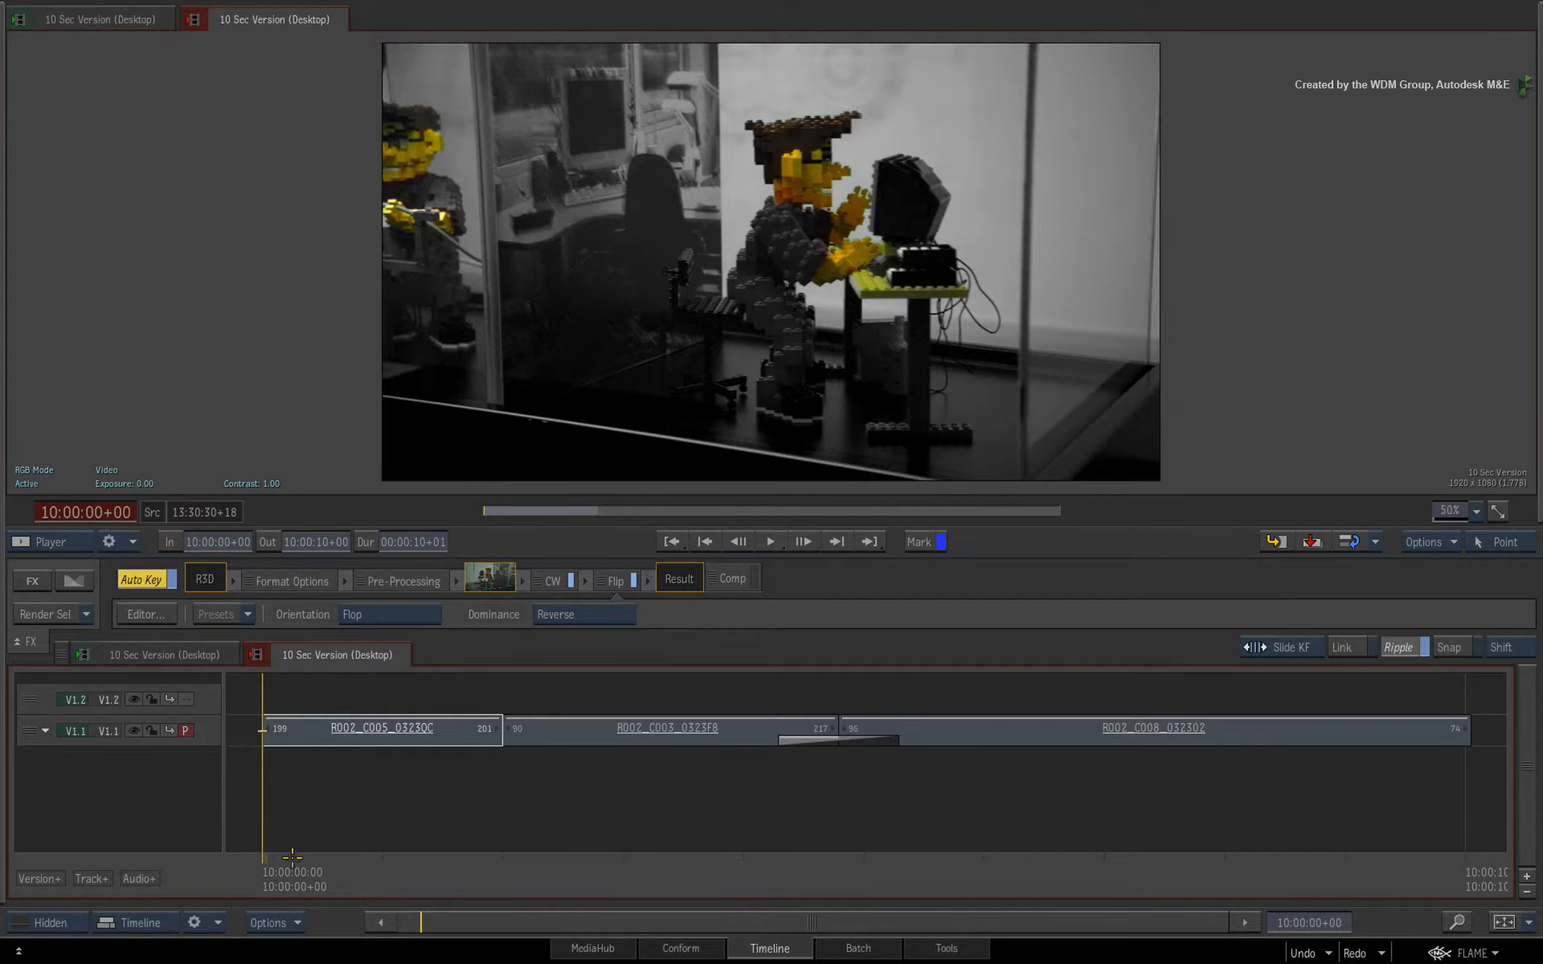
# Scrub through the 10 Sec Version timeline, then zoom the reels view in on Reel 1's two sequences.
pyautogui.moveTo(295, 863); pyautogui.dragTo(1024, 733)
pyautogui.moveTo(1538, 331)
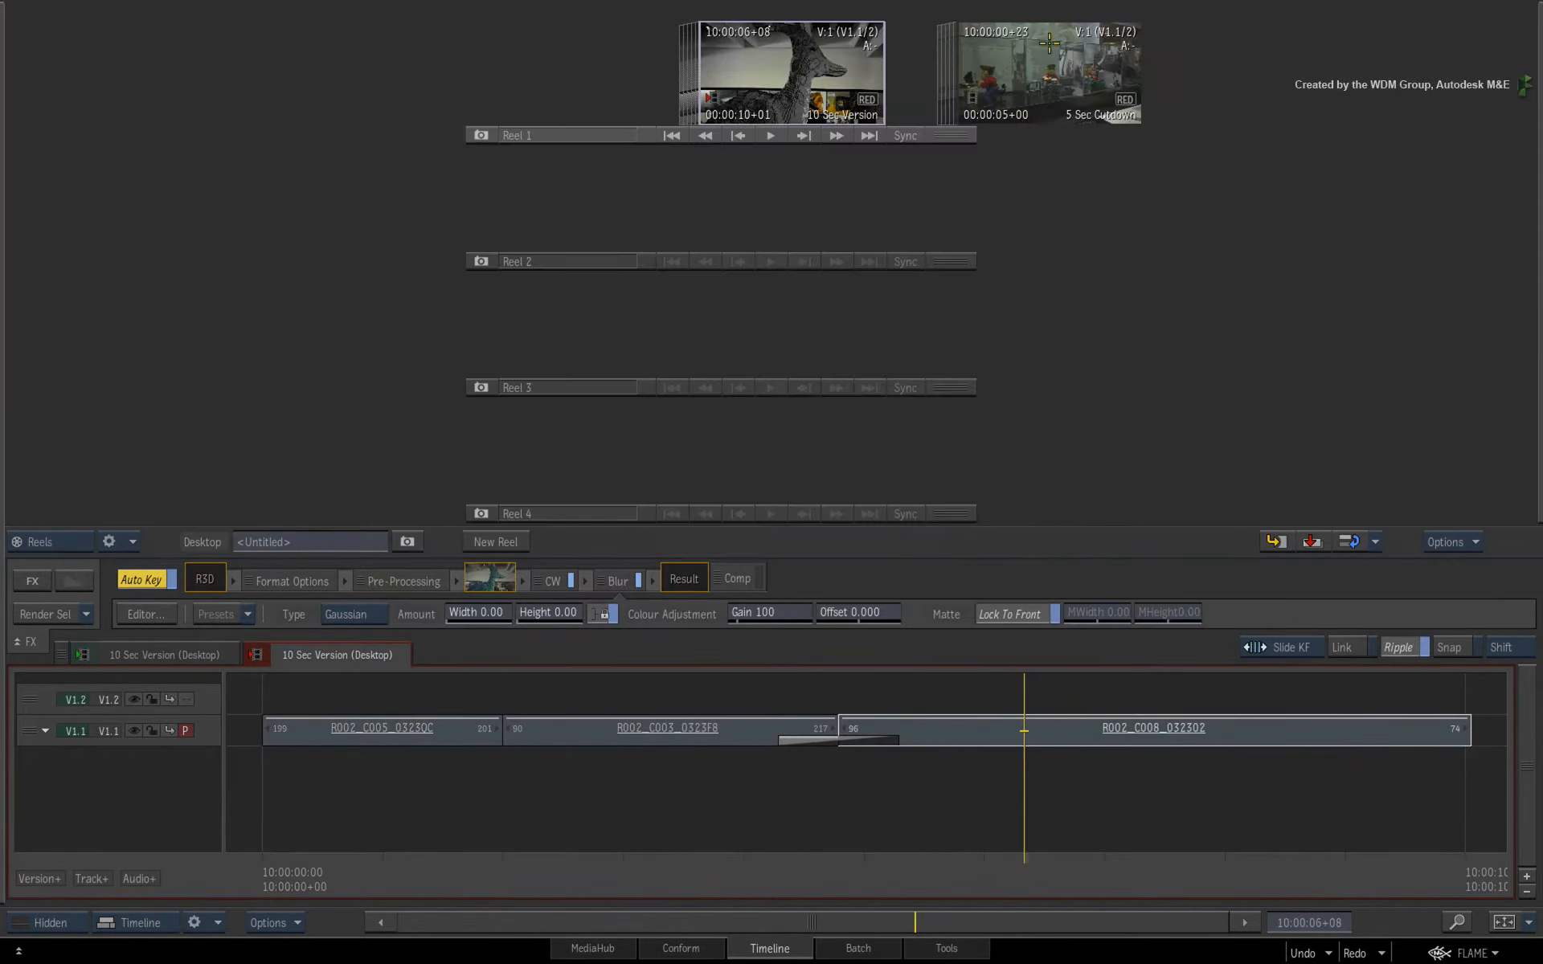
pyautogui.moveTo(1043, 62); pyautogui.dragTo(765, 74)
pyautogui.click(769, 74)
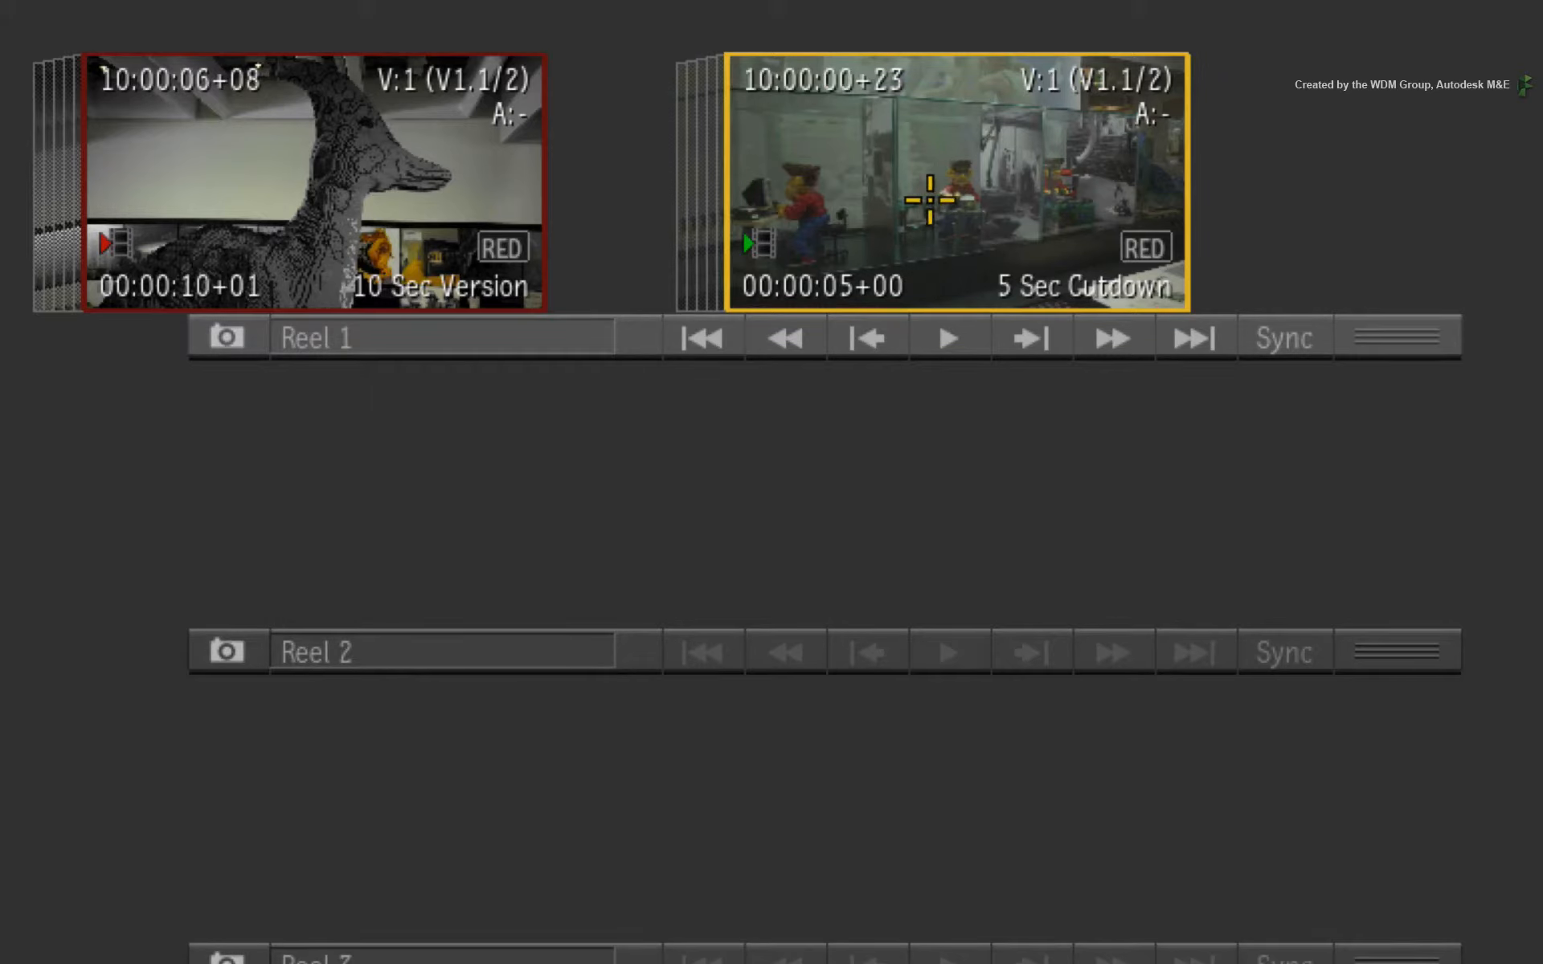
# Open the 5 Sec Cutdown sequence from its context menu and scrub through its thumbnail.
pyautogui.click(367, 189)
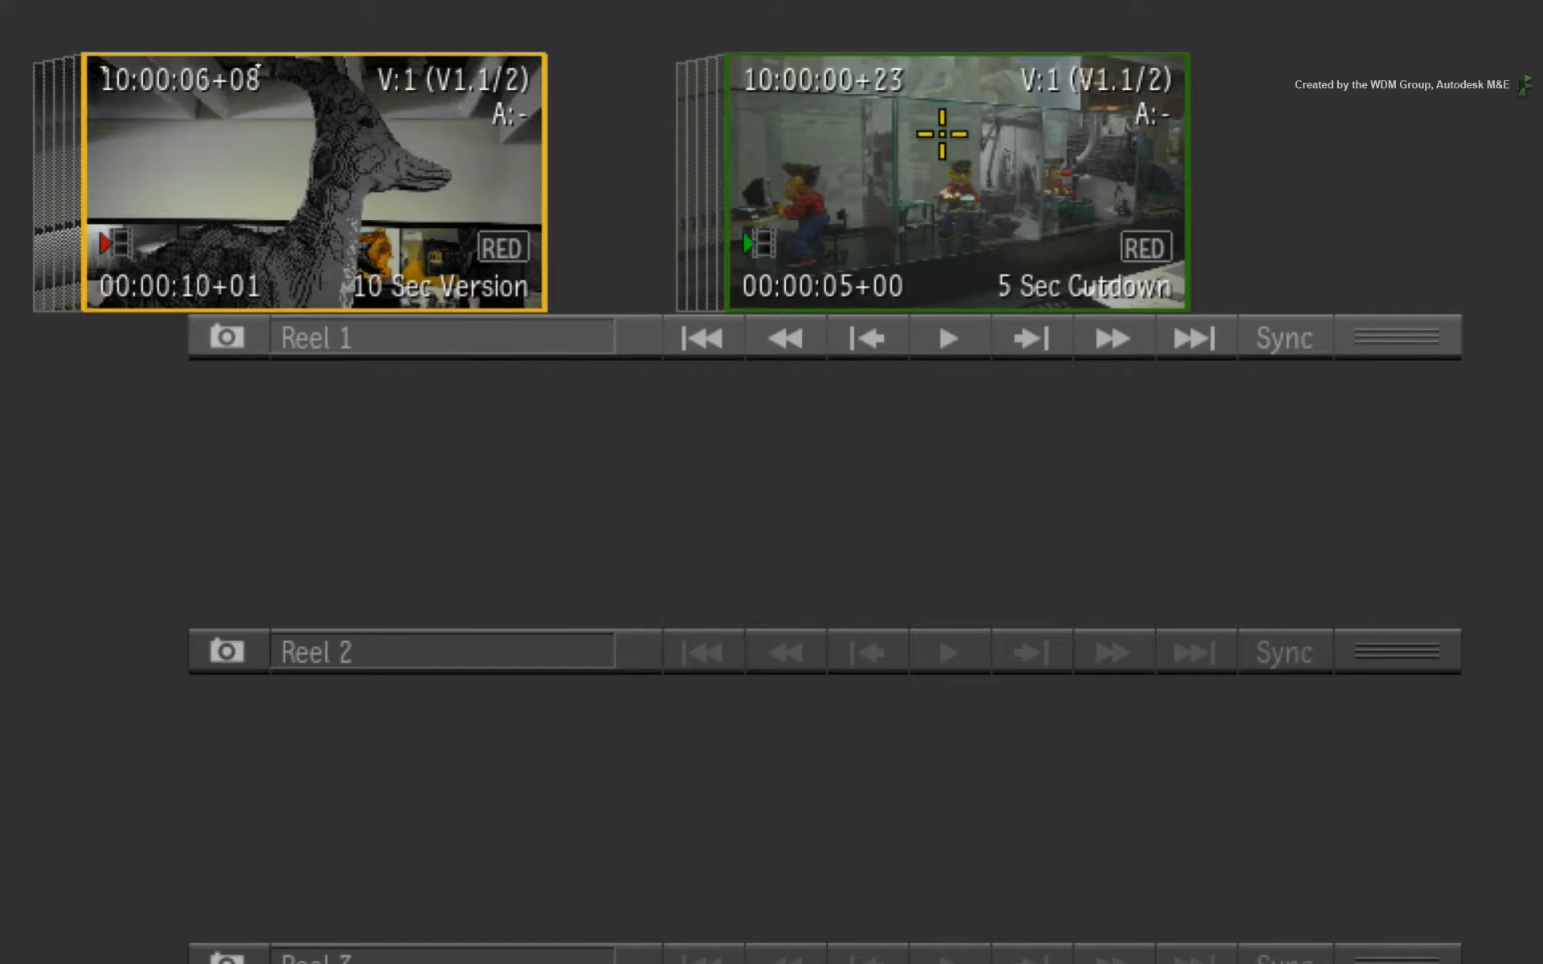
pyautogui.click(941, 142)
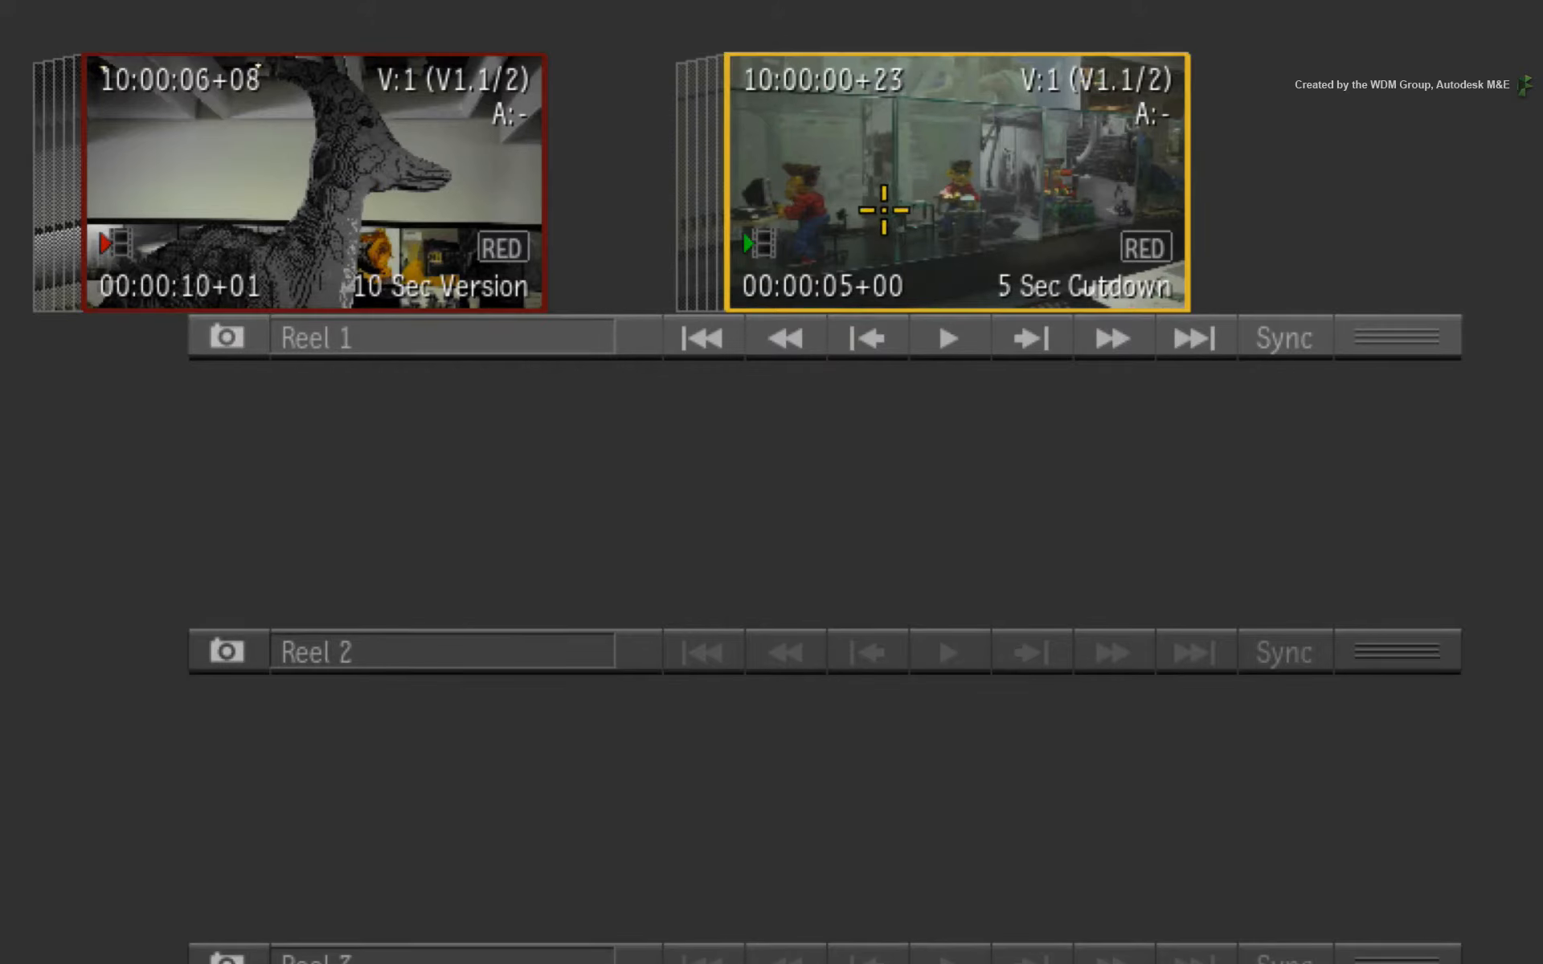
pyautogui.keyDown('super'); pyautogui.click(924, 202); pyautogui.keyUp('super')
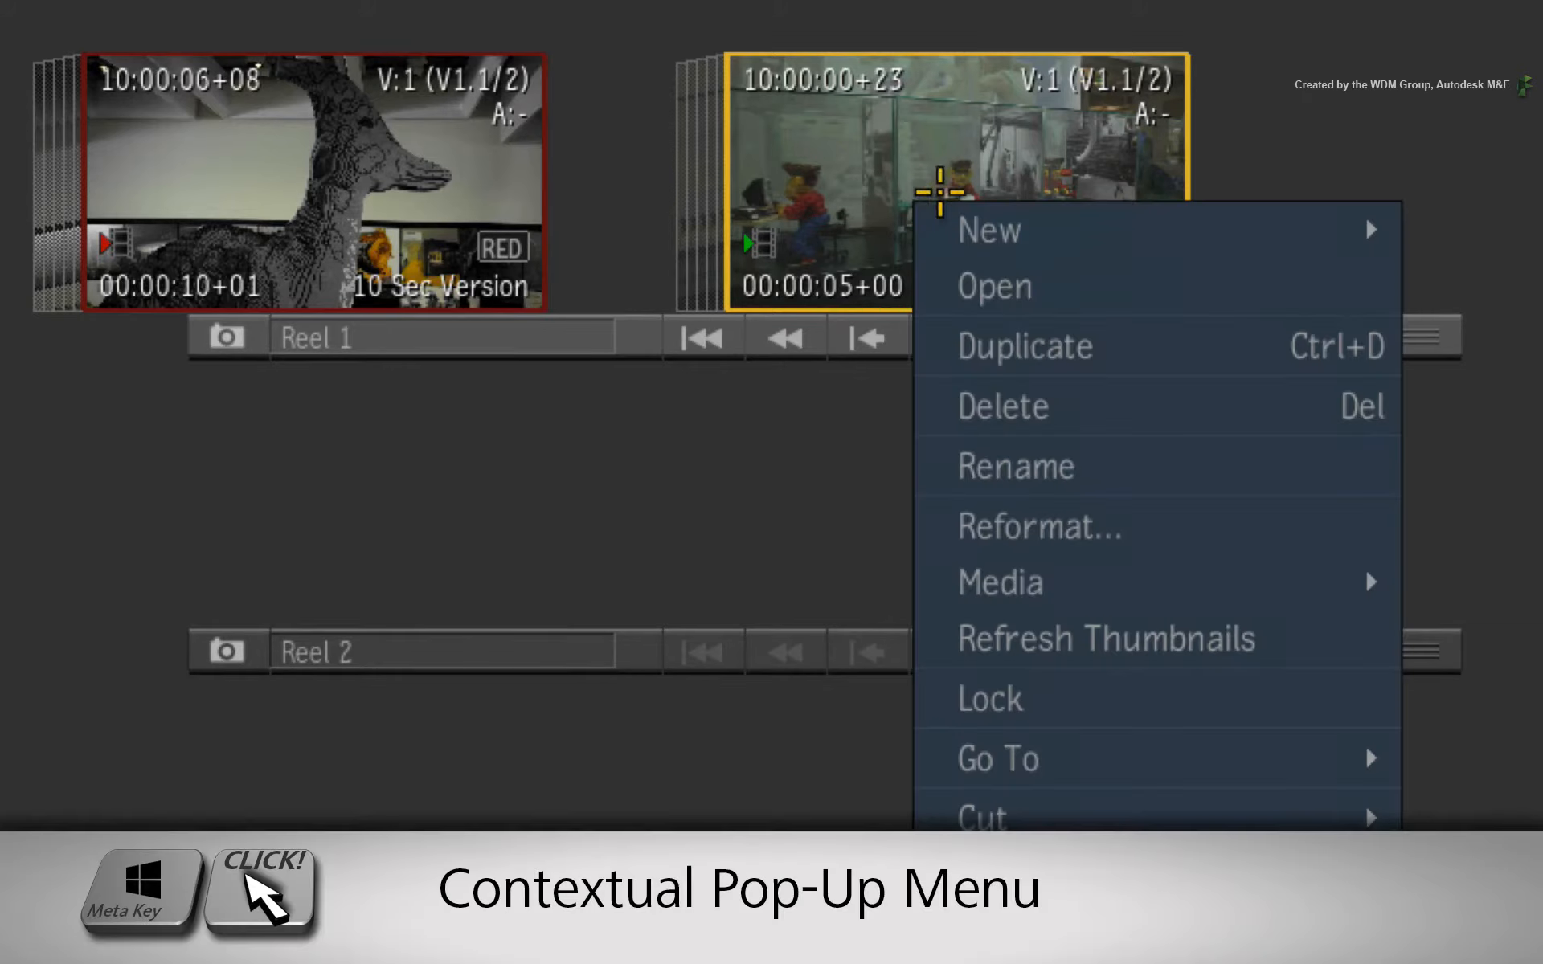
pyautogui.click(990, 278)
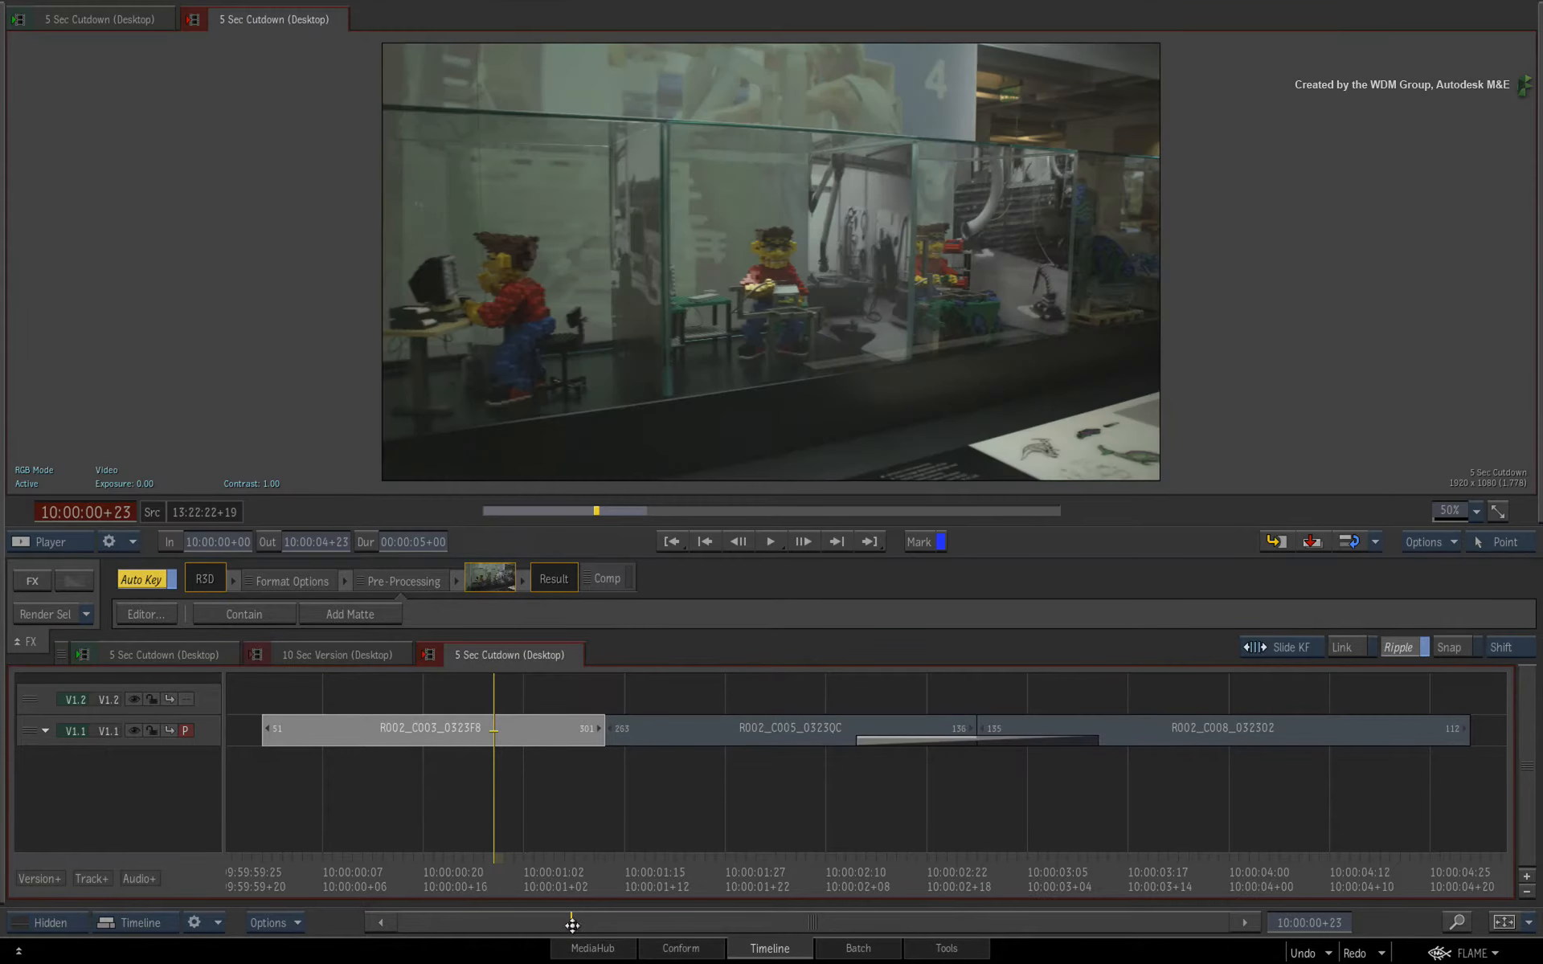
pyautogui.moveTo(494, 876); pyautogui.dragTo(1193, 815)
pyautogui.moveTo(1540, 269)
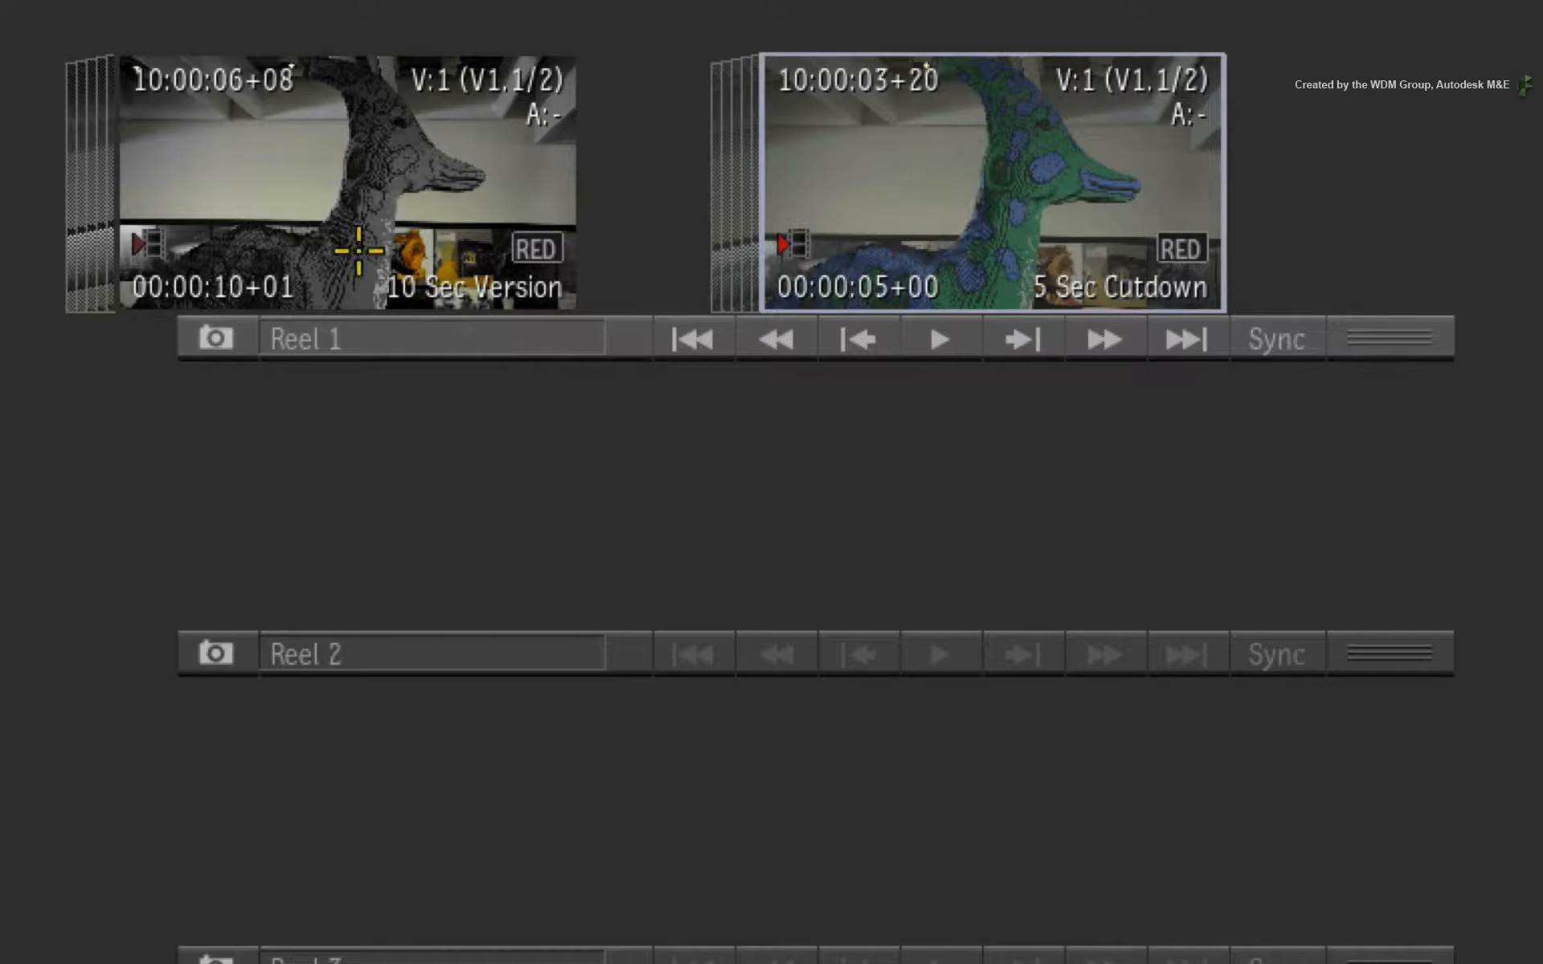
# Select the 10 Sec Version clip, reposition the reel view, and load the 5 Sec Cutdown into the timeline.
pyautogui.click(532, 67)
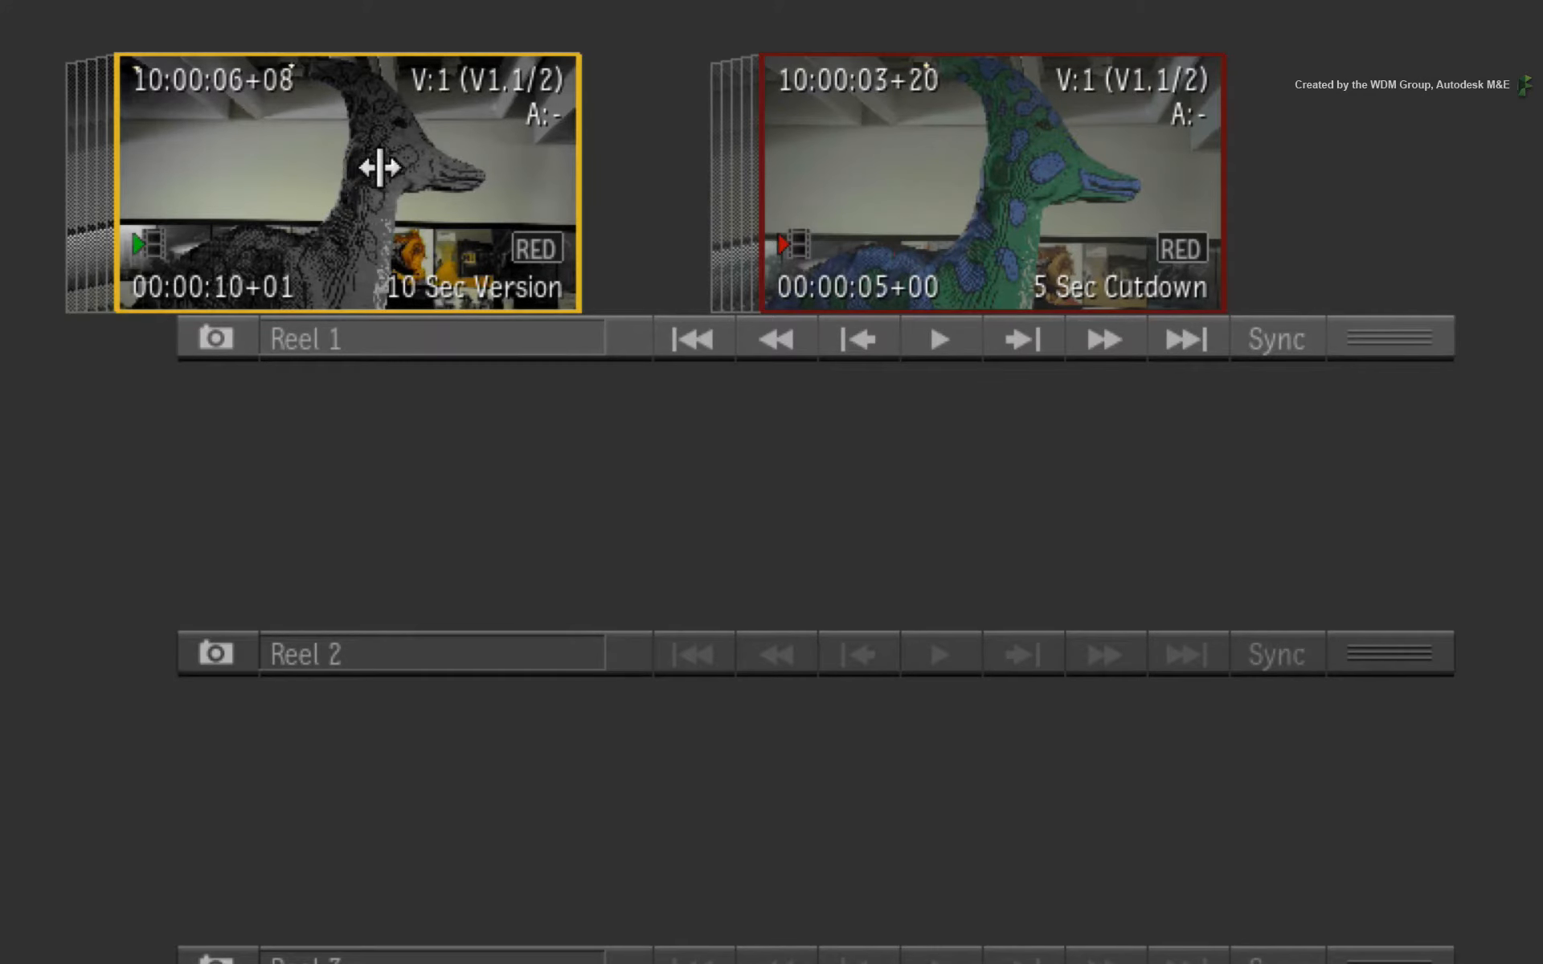
pyautogui.moveTo(379, 166); pyautogui.dragTo(638, 227)
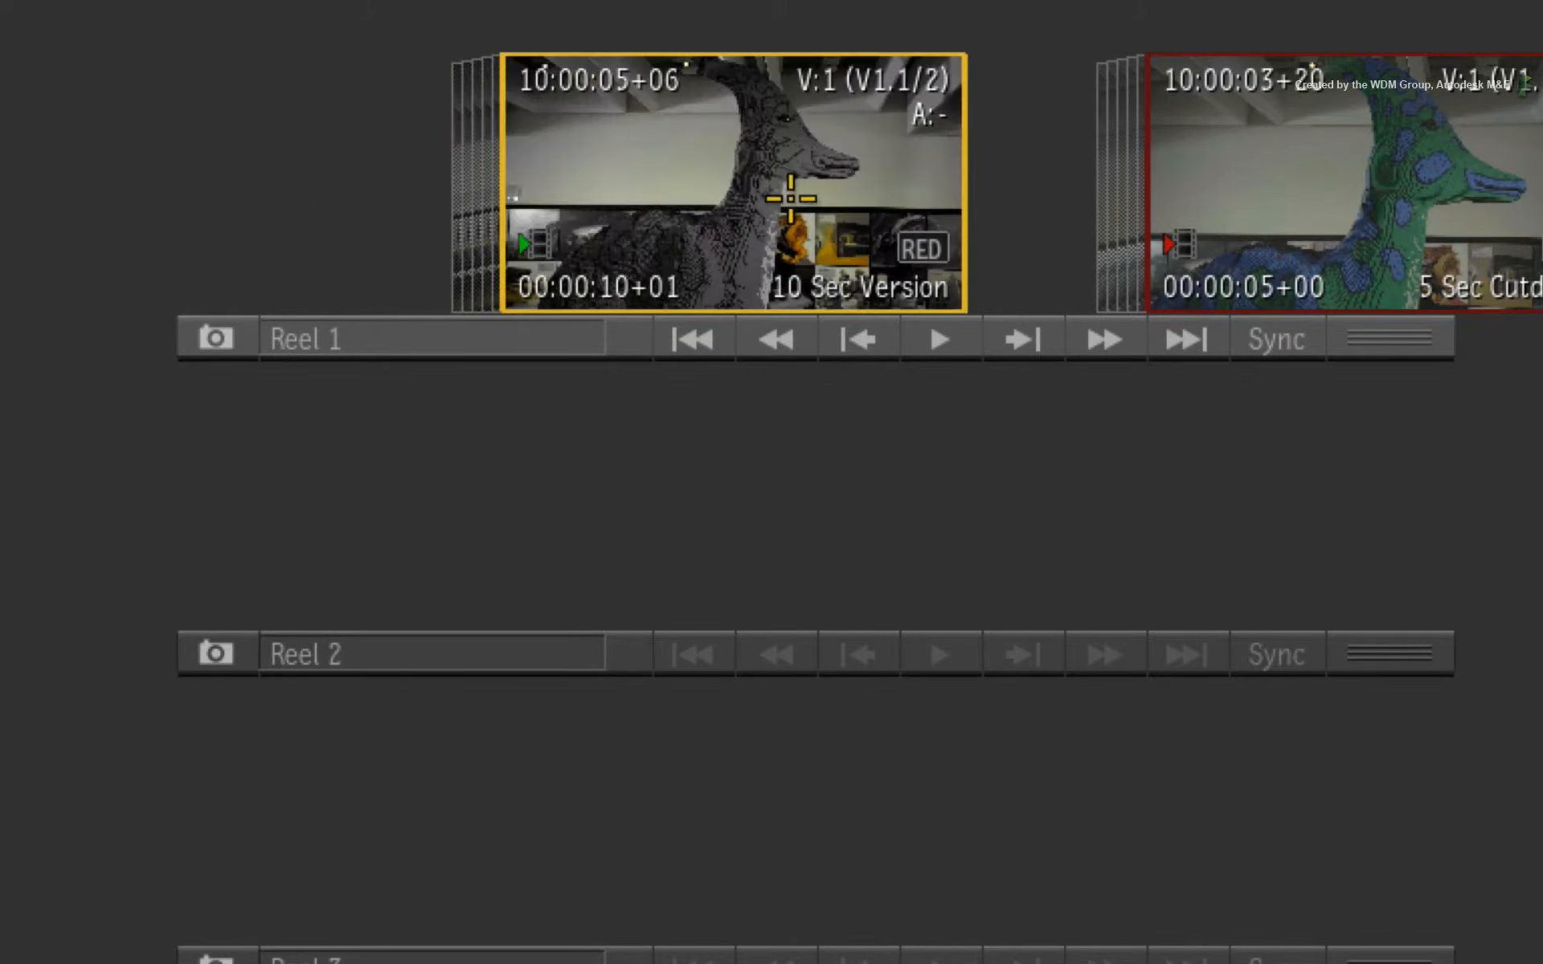
pyautogui.moveTo(785, 190); pyautogui.dragTo(630, 193)
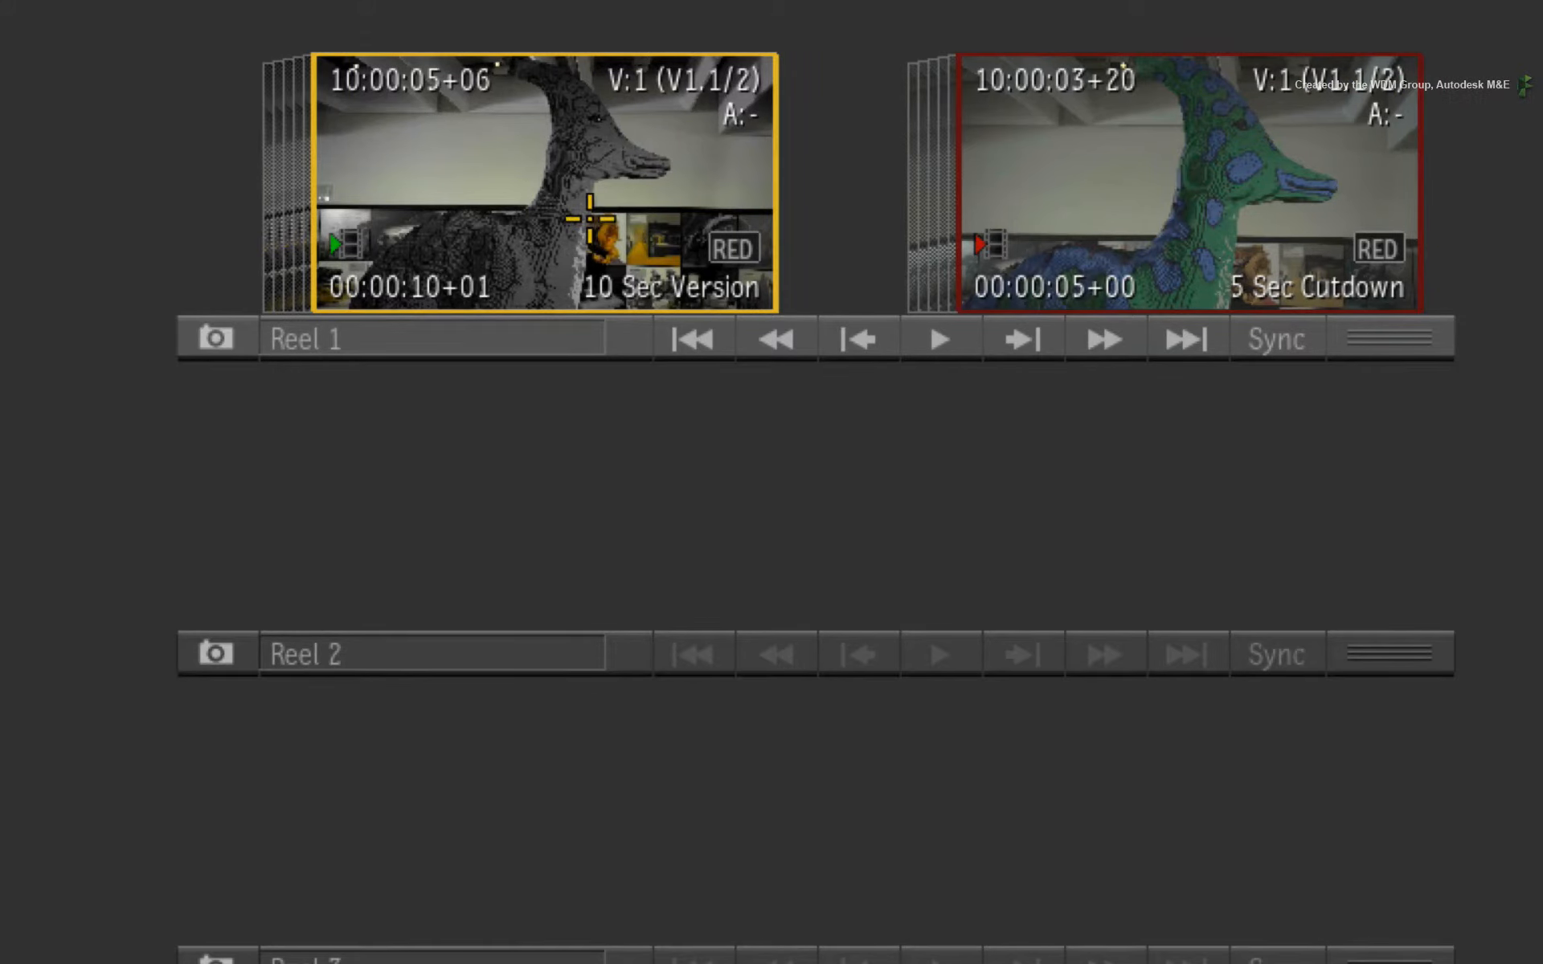
pyautogui.doubleClick(598, 215)
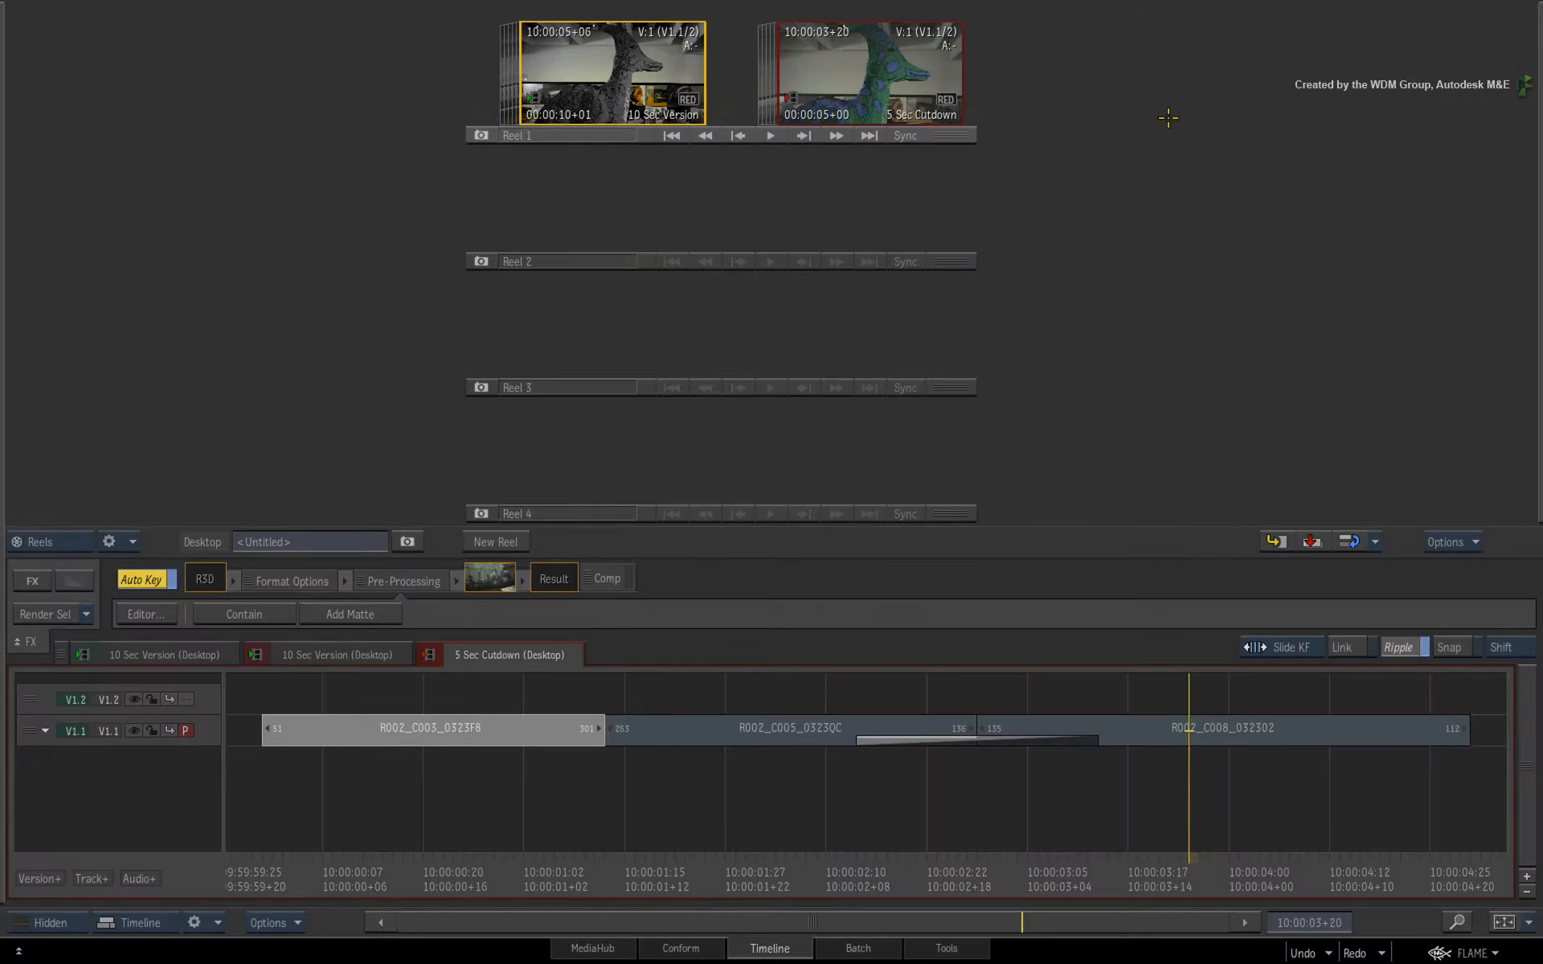
# Select all segments of the 5 Sec Cutdown sequence and apply Swap Effects to them.
pyautogui.click(504, 743)
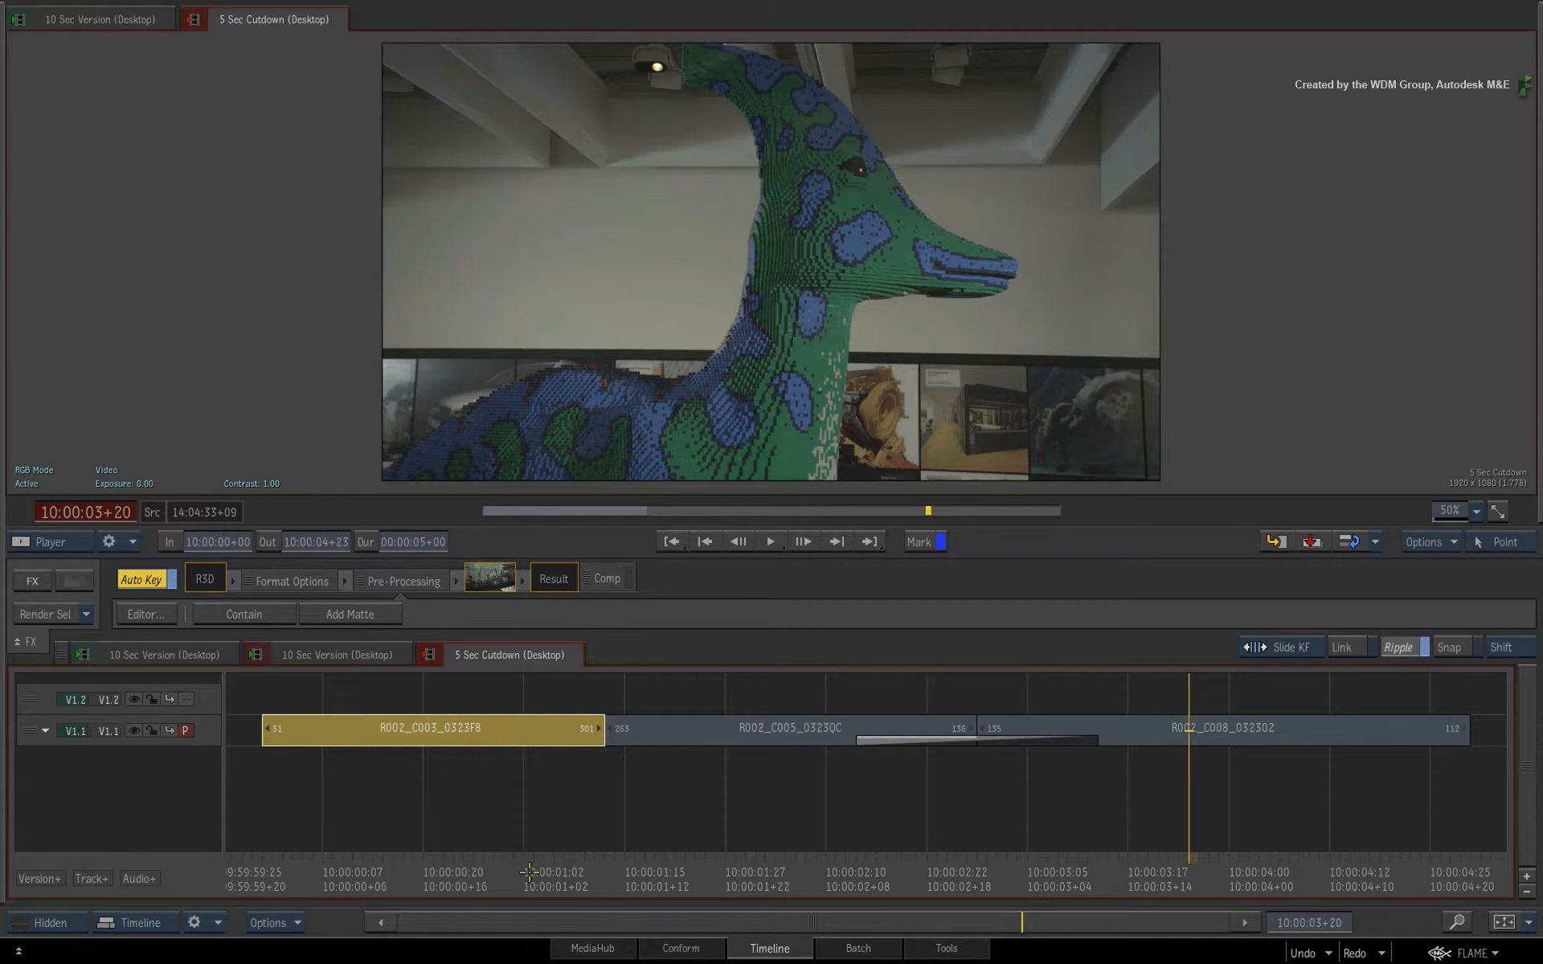
pyautogui.moveTo(529, 871); pyautogui.dragTo(393, 857)
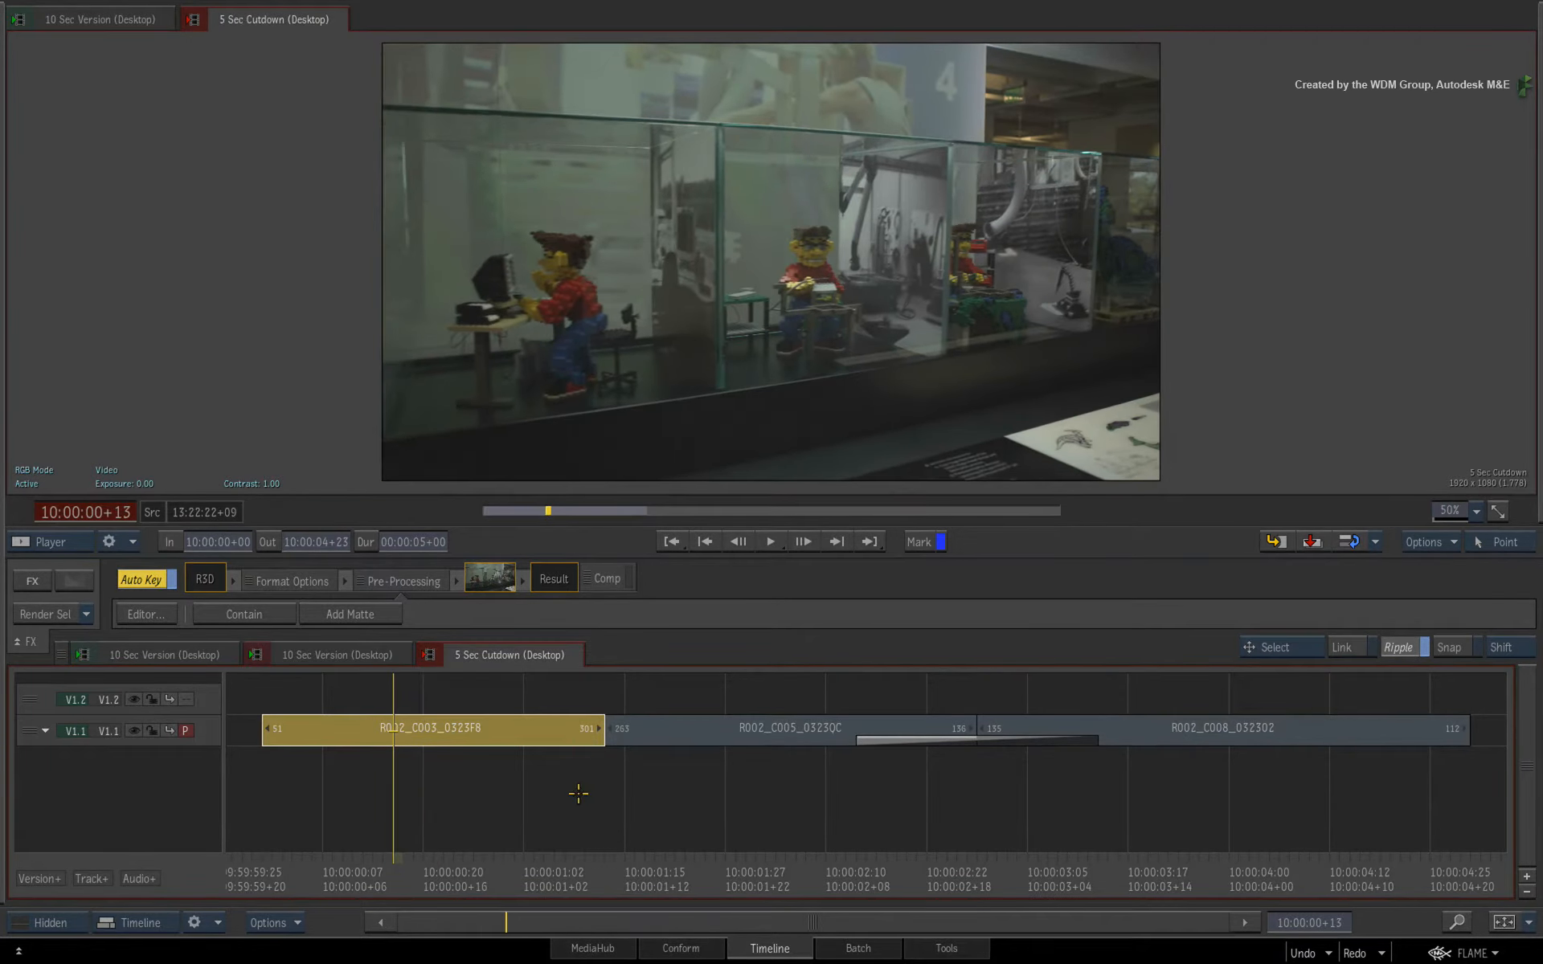
pyautogui.keyDown('ctrl'); pyautogui.click(715, 727); pyautogui.keyUp('ctrl')
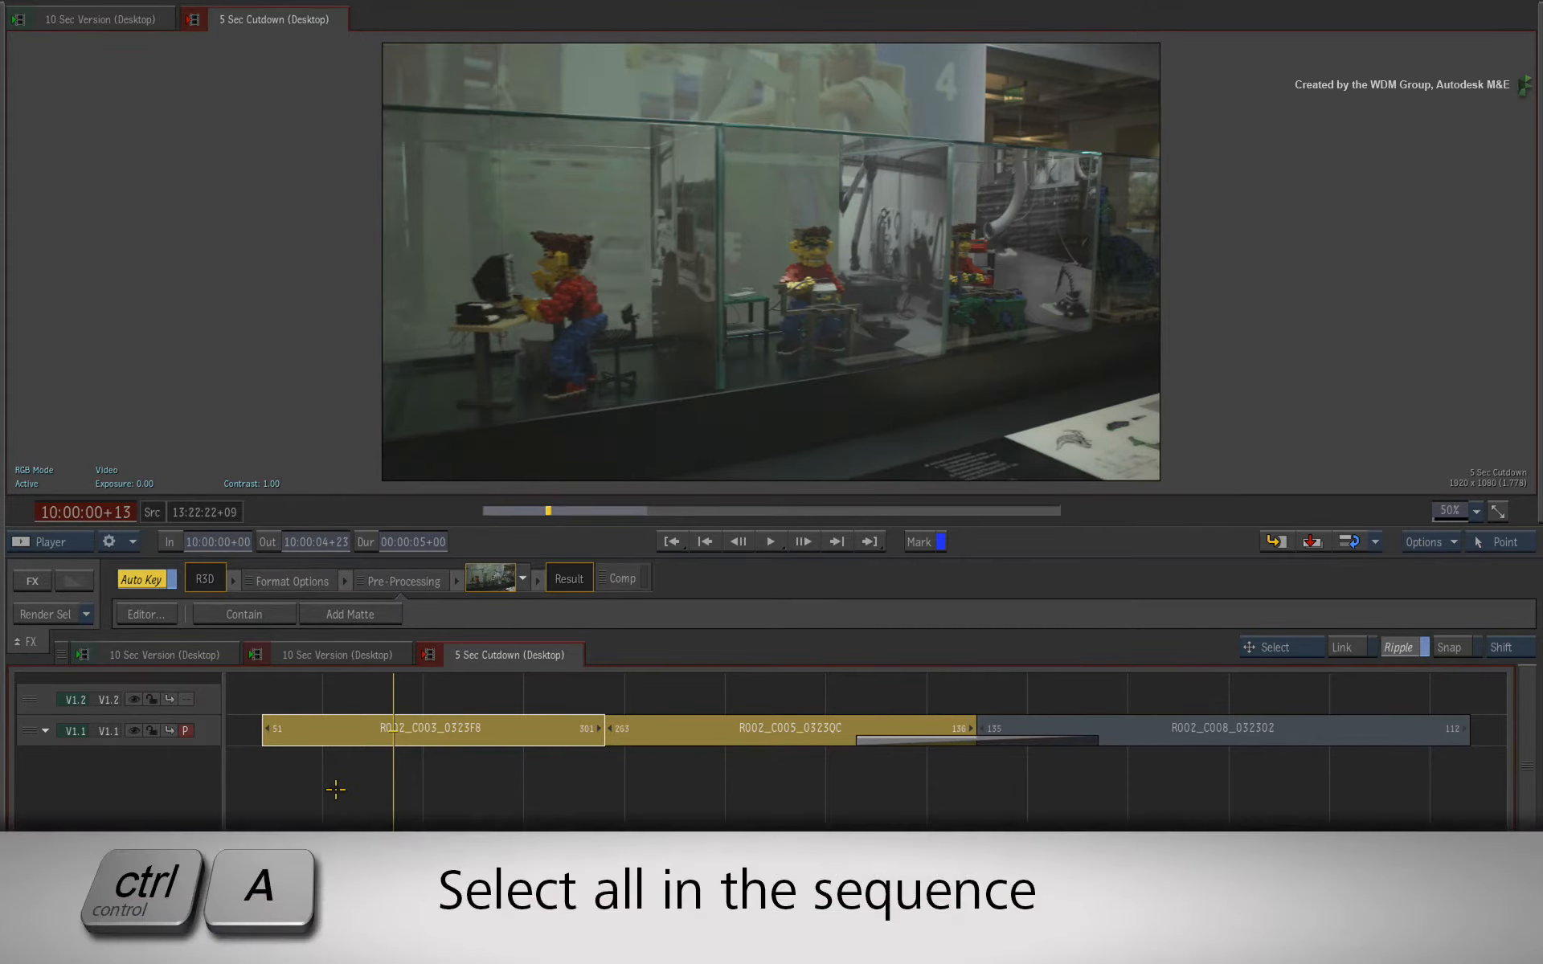
pyautogui.hotkey('ctrl', 'a')
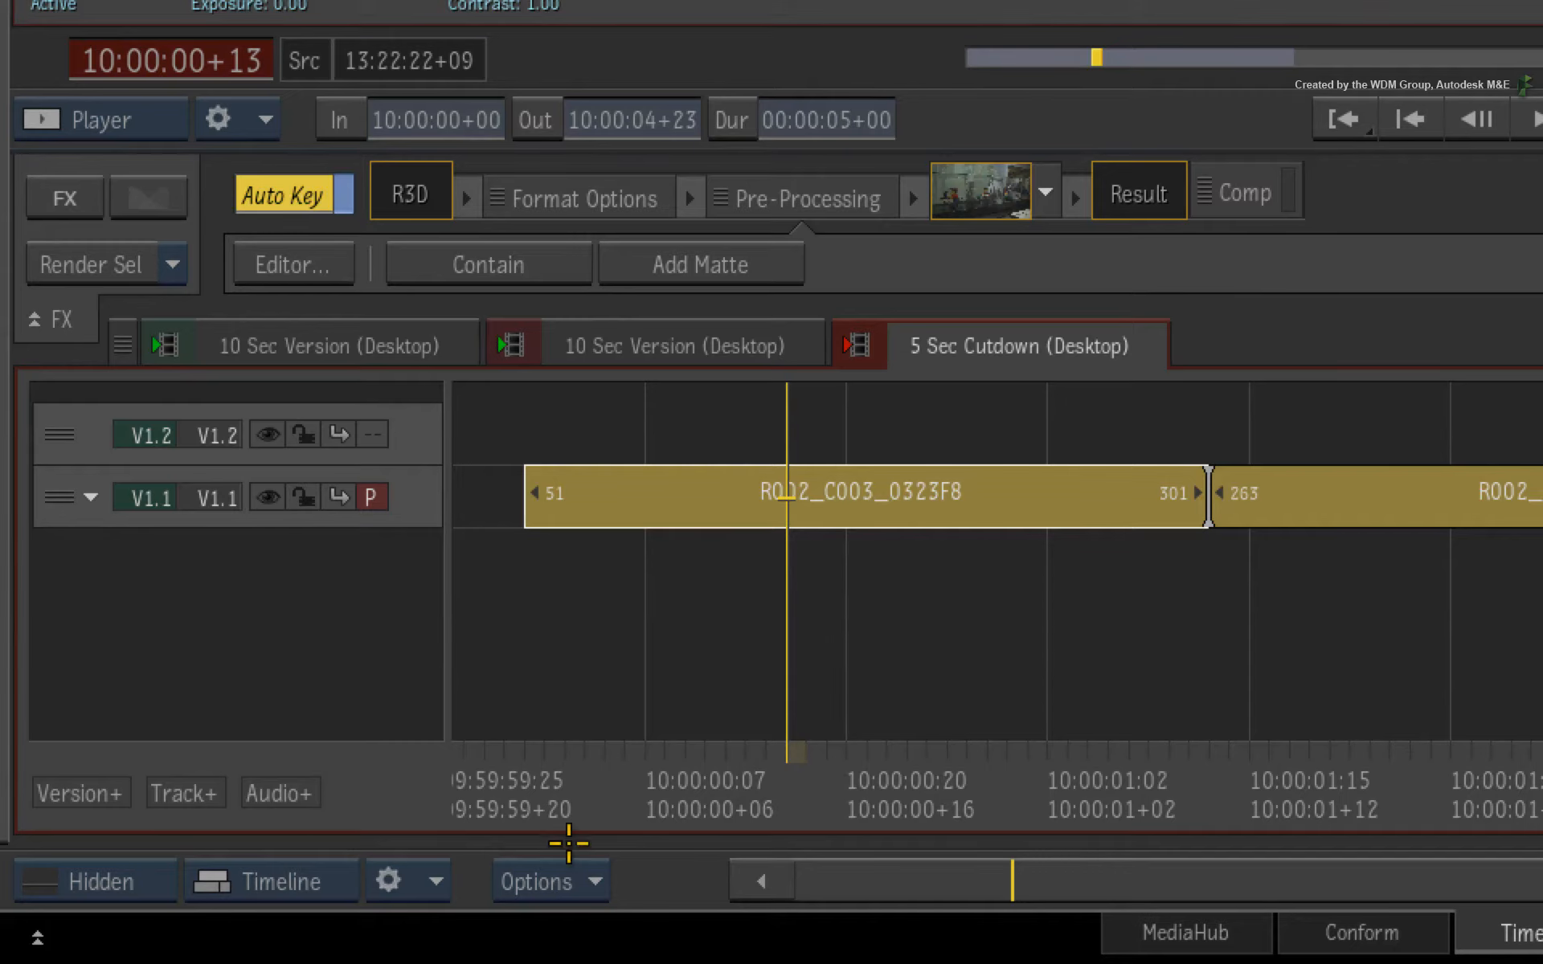
pyautogui.click(413, 882)
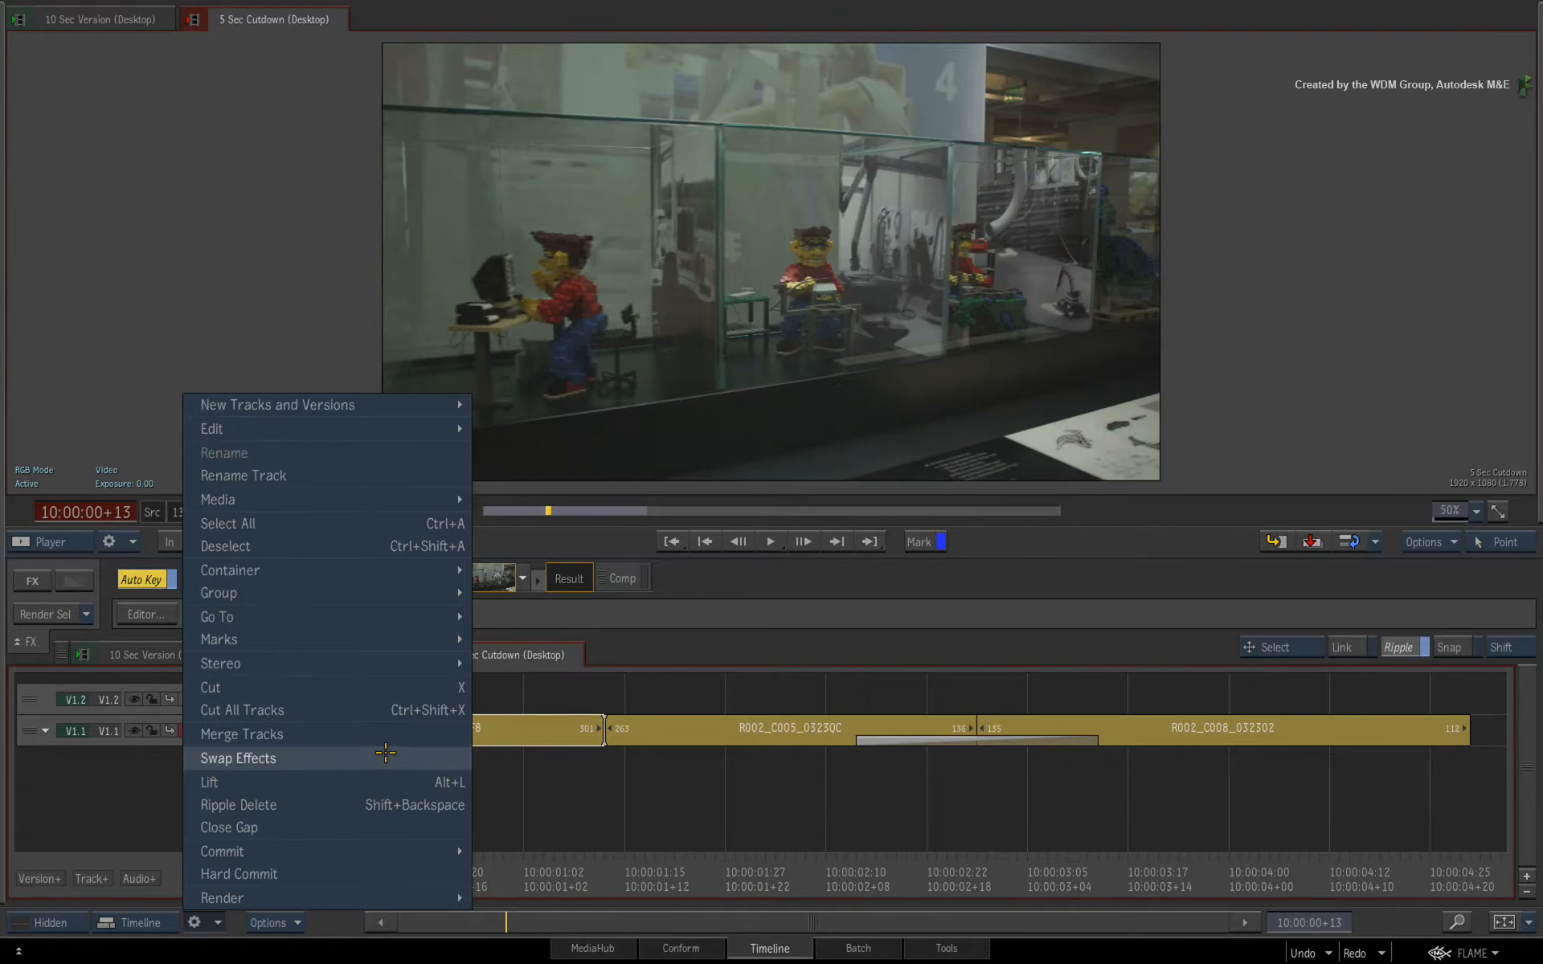
pyautogui.click(386, 758)
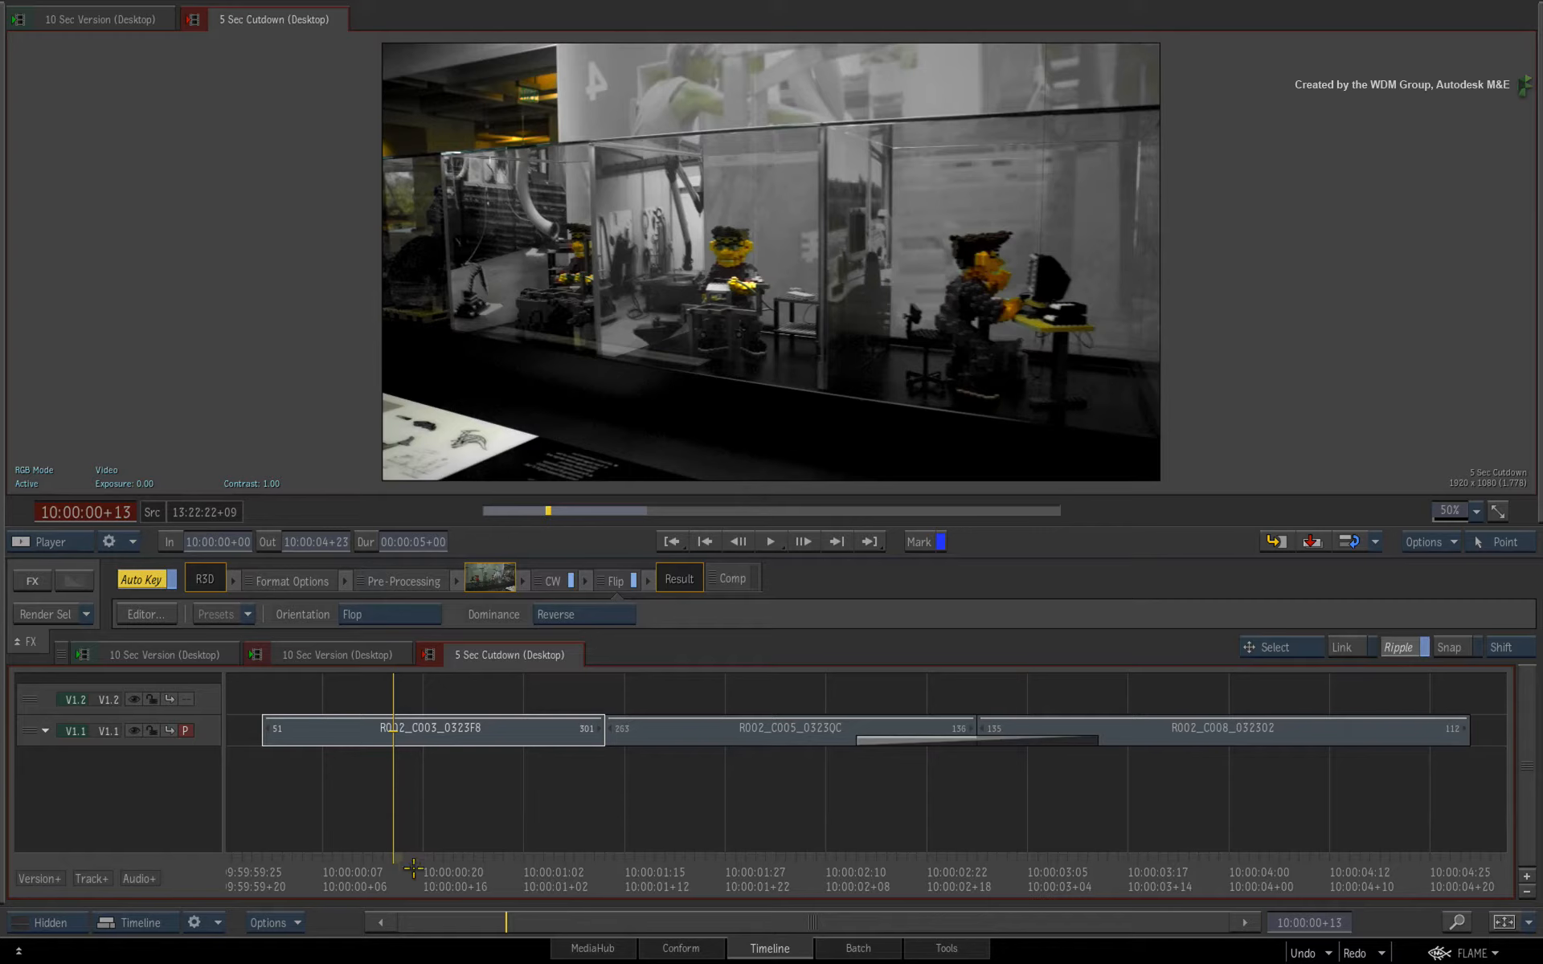
# Review the swapped effects, then switch to the 10 Sec Version sequence and scrub through its Blur.
pyautogui.moveTo(394, 865); pyautogui.dragTo(1016, 743)
pyautogui.hotkey('alt', '1')
pyautogui.click(532, 58)
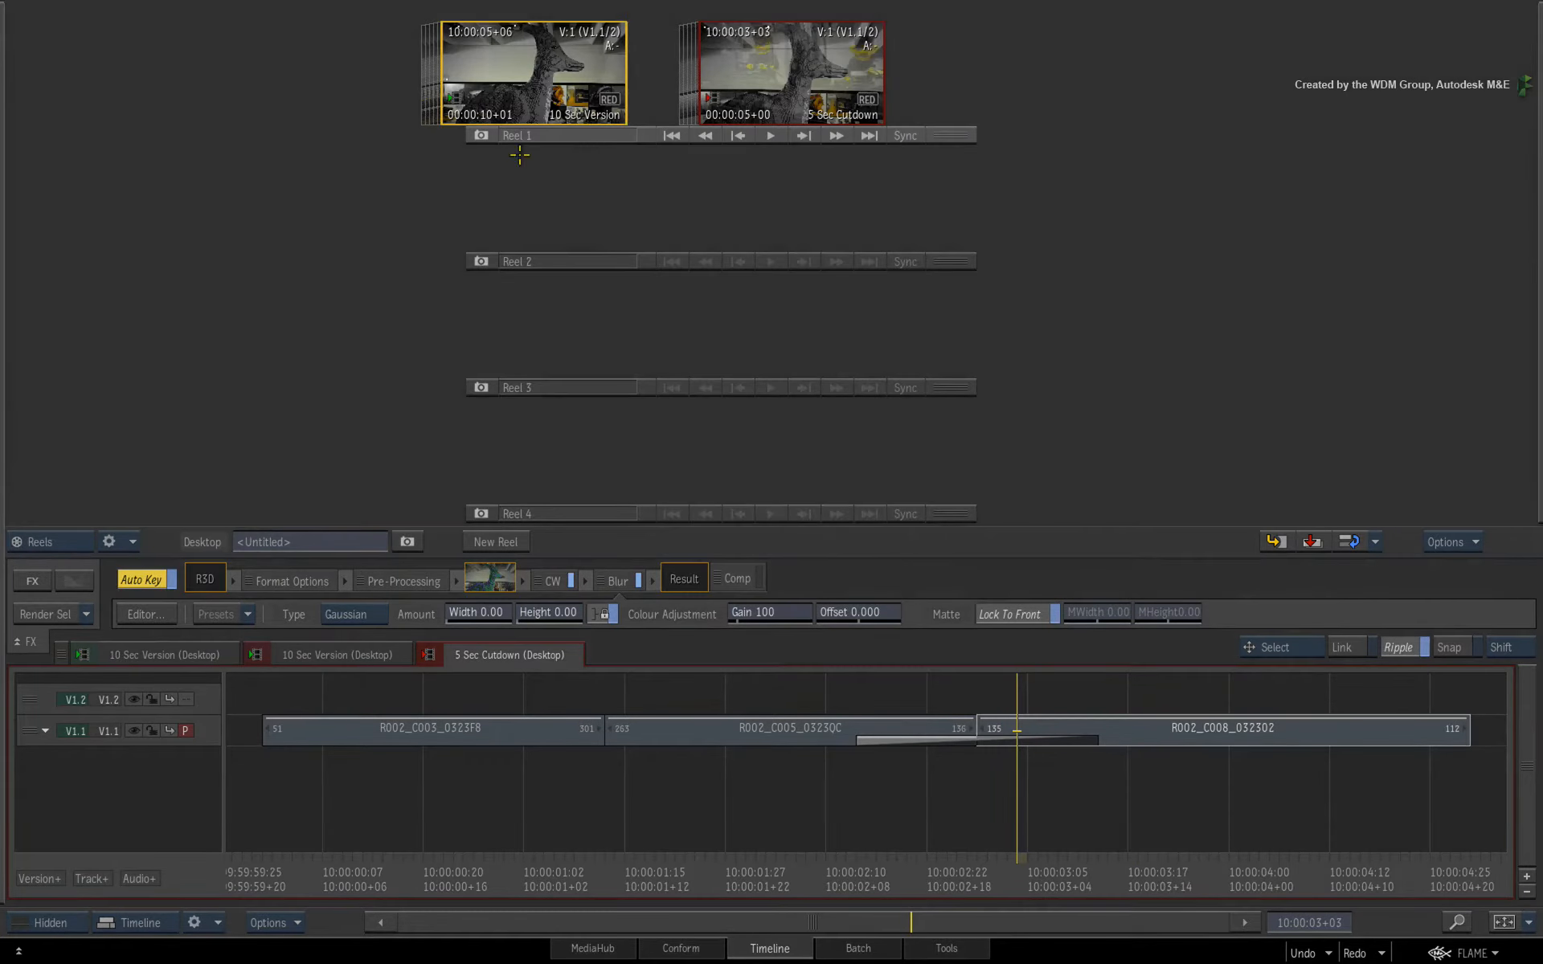
pyautogui.click(328, 663)
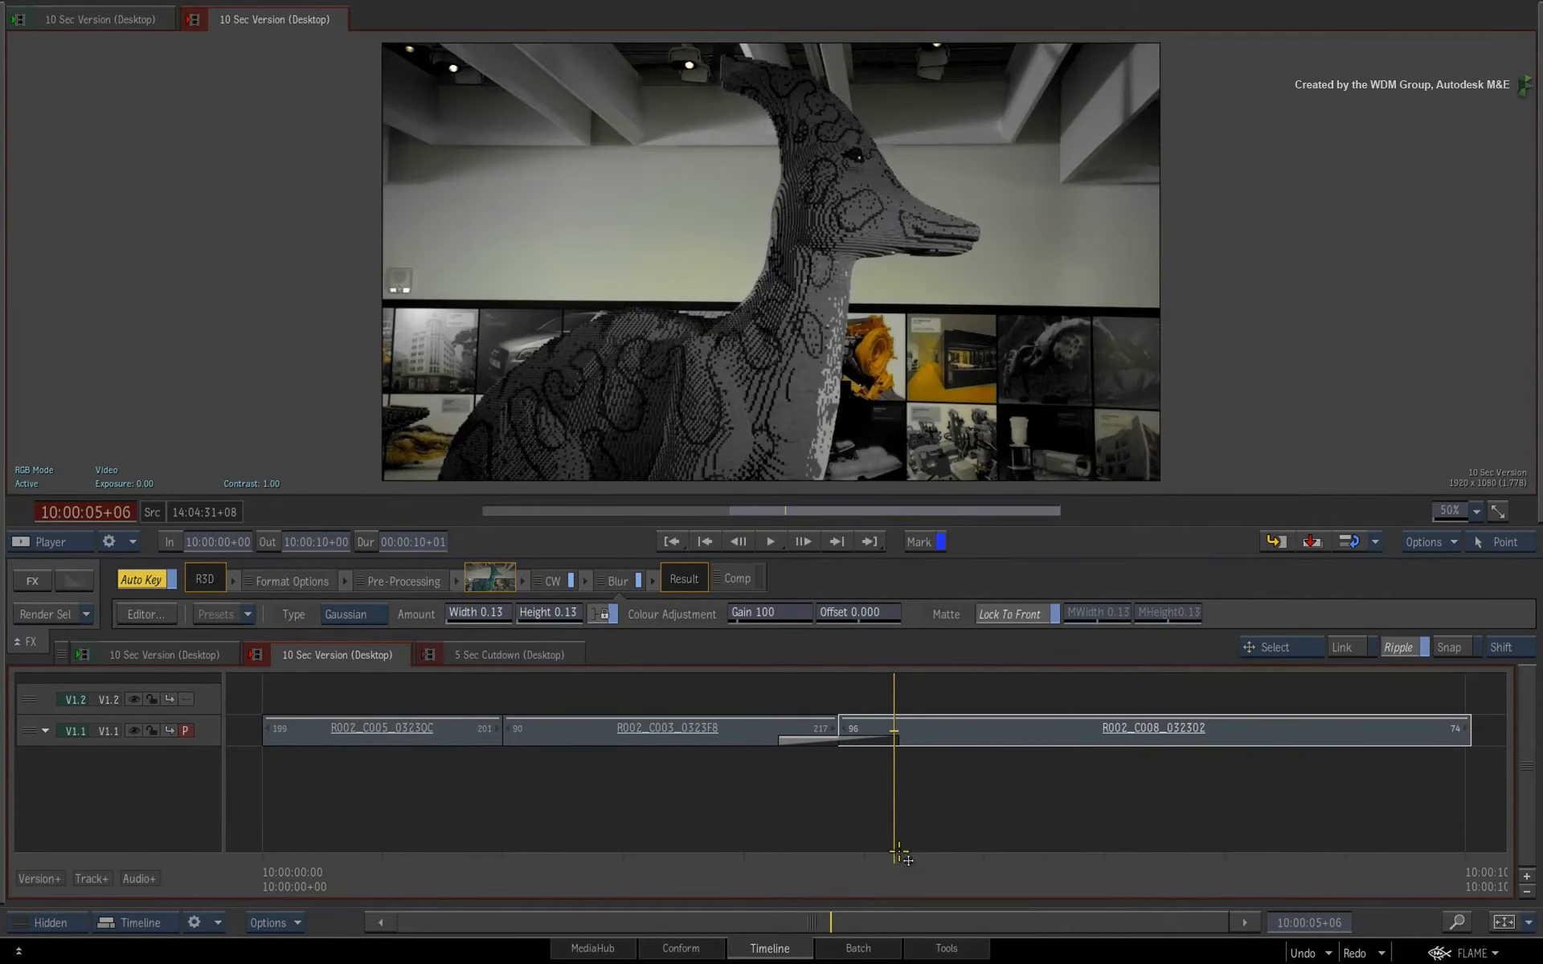
pyautogui.moveTo(898, 853); pyautogui.dragTo(858, 861)
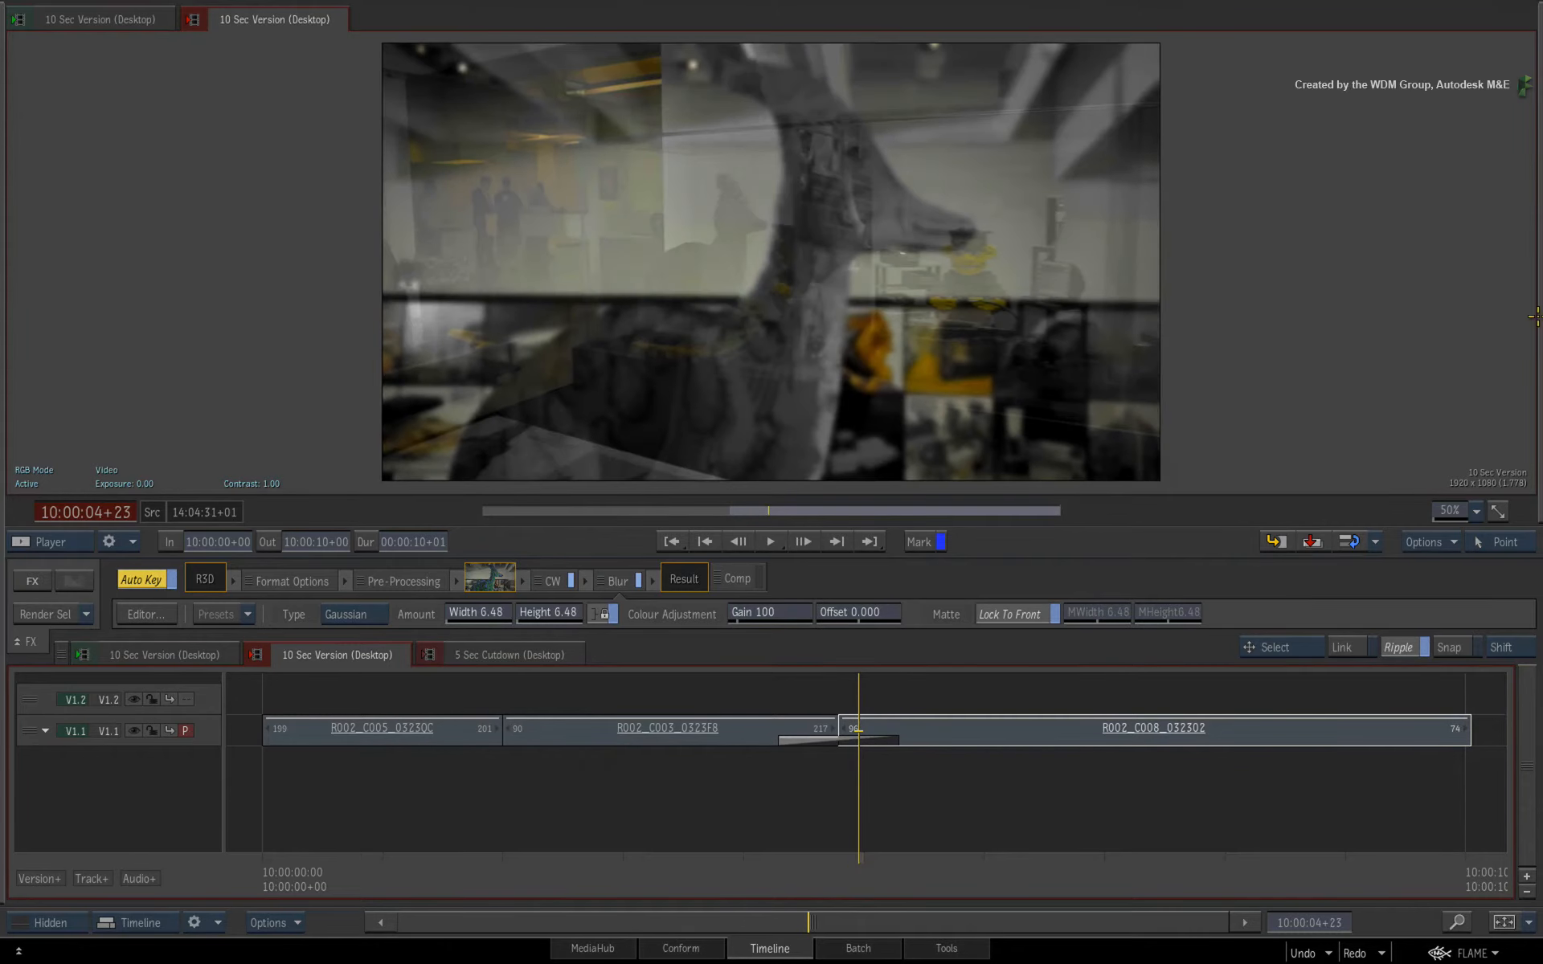
# Return to the 5 Sec Cutdown sequence and scrub to its last segment.
pyautogui.moveTo(1541, 287)
pyautogui.click(1065, 84)
pyautogui.moveTo(1541, 252)
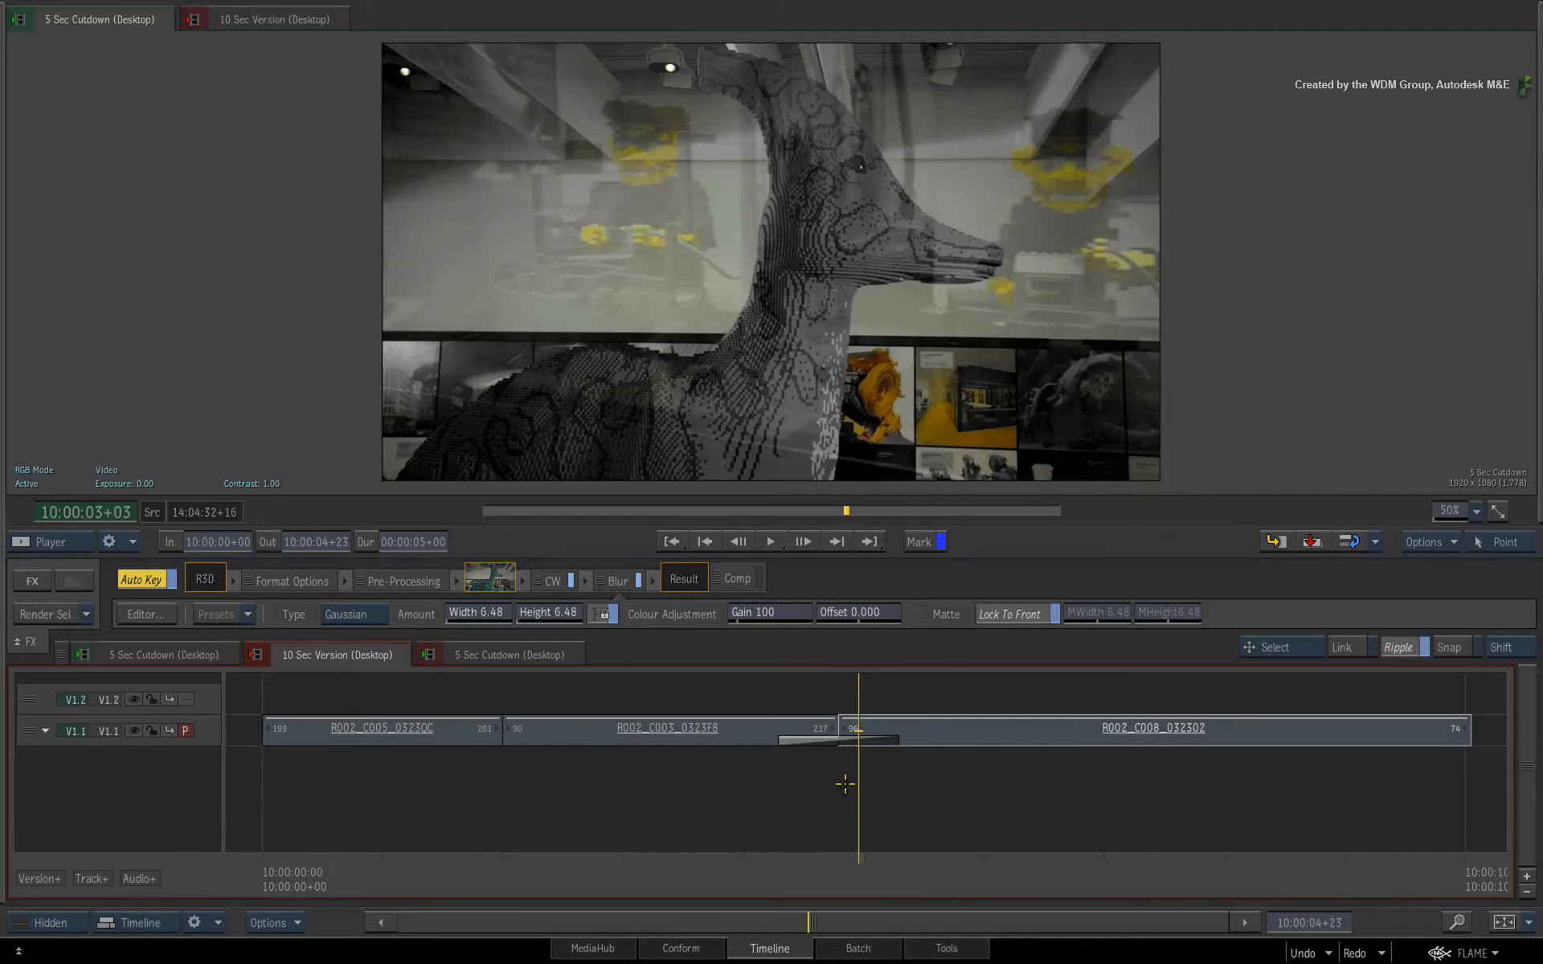
pyautogui.click(498, 650)
pyautogui.moveTo(1036, 876)
pyautogui.mouseDown()
pyautogui.moveTo(1009, 866)
pyautogui.moveTo(1049, 868)
pyautogui.moveTo(989, 870)
pyautogui.moveTo(1074, 866)
pyautogui.moveTo(1001, 866)
pyautogui.moveTo(1068, 860)
pyautogui.moveTo(1005, 859)
pyautogui.moveTo(1062, 848)
pyautogui.moveTo(1034, 850)
pyautogui.mouseUp()
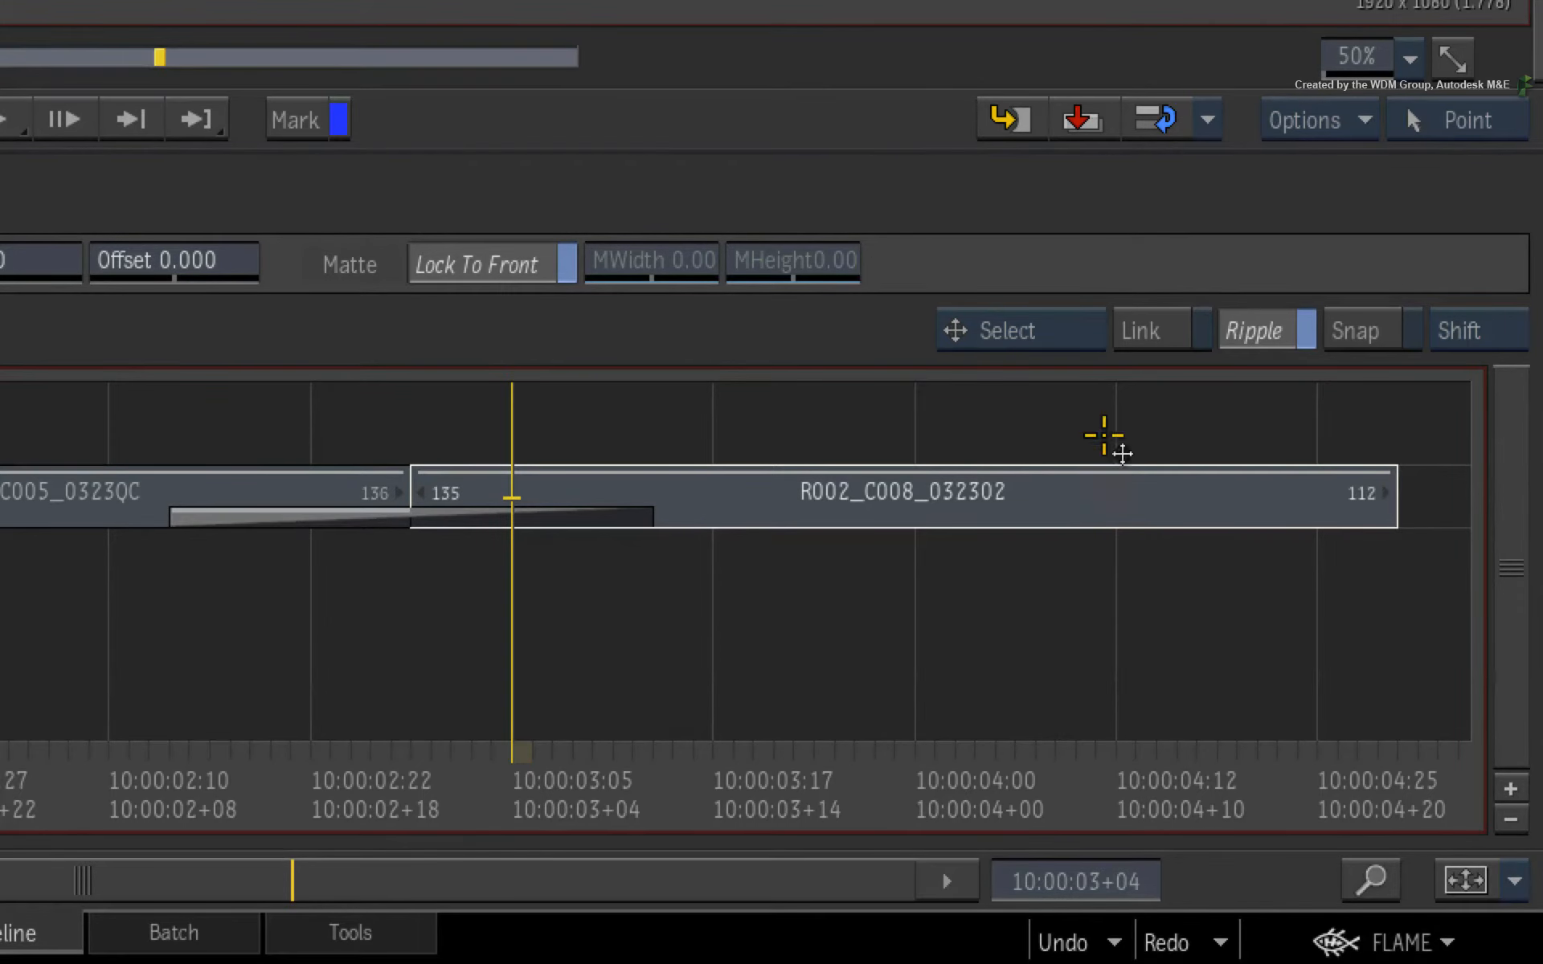
# Switch the timeline tool to Slide Keyframes and select the Blur effect on the R002_C008_032302 segment.
pyautogui.click(1059, 330)
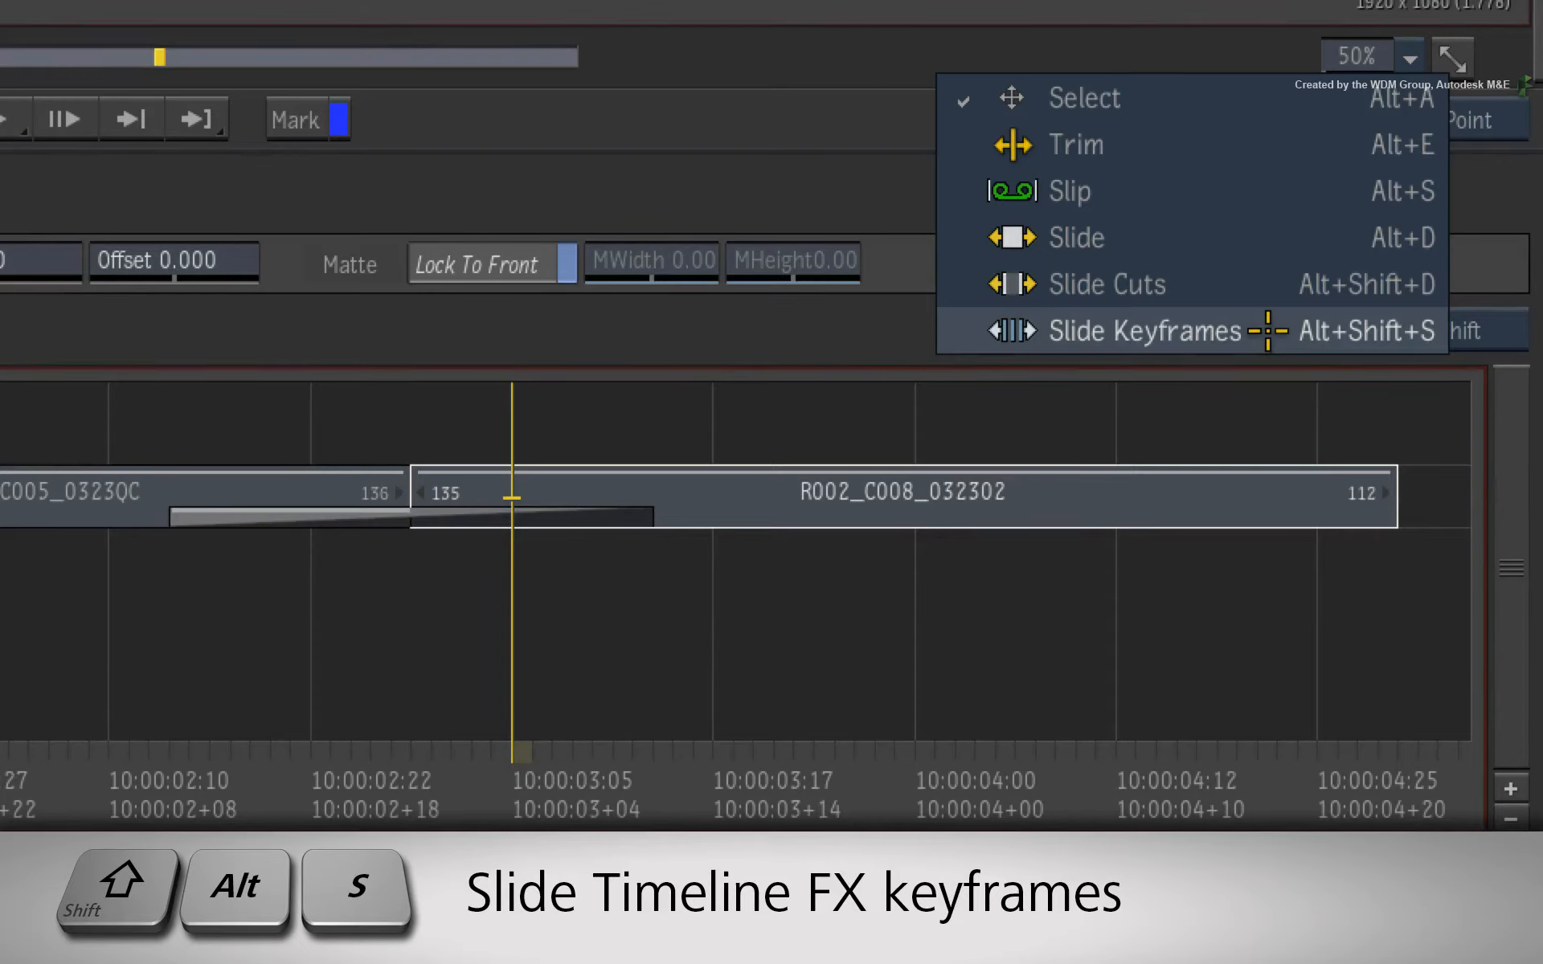
pyautogui.click(1267, 330)
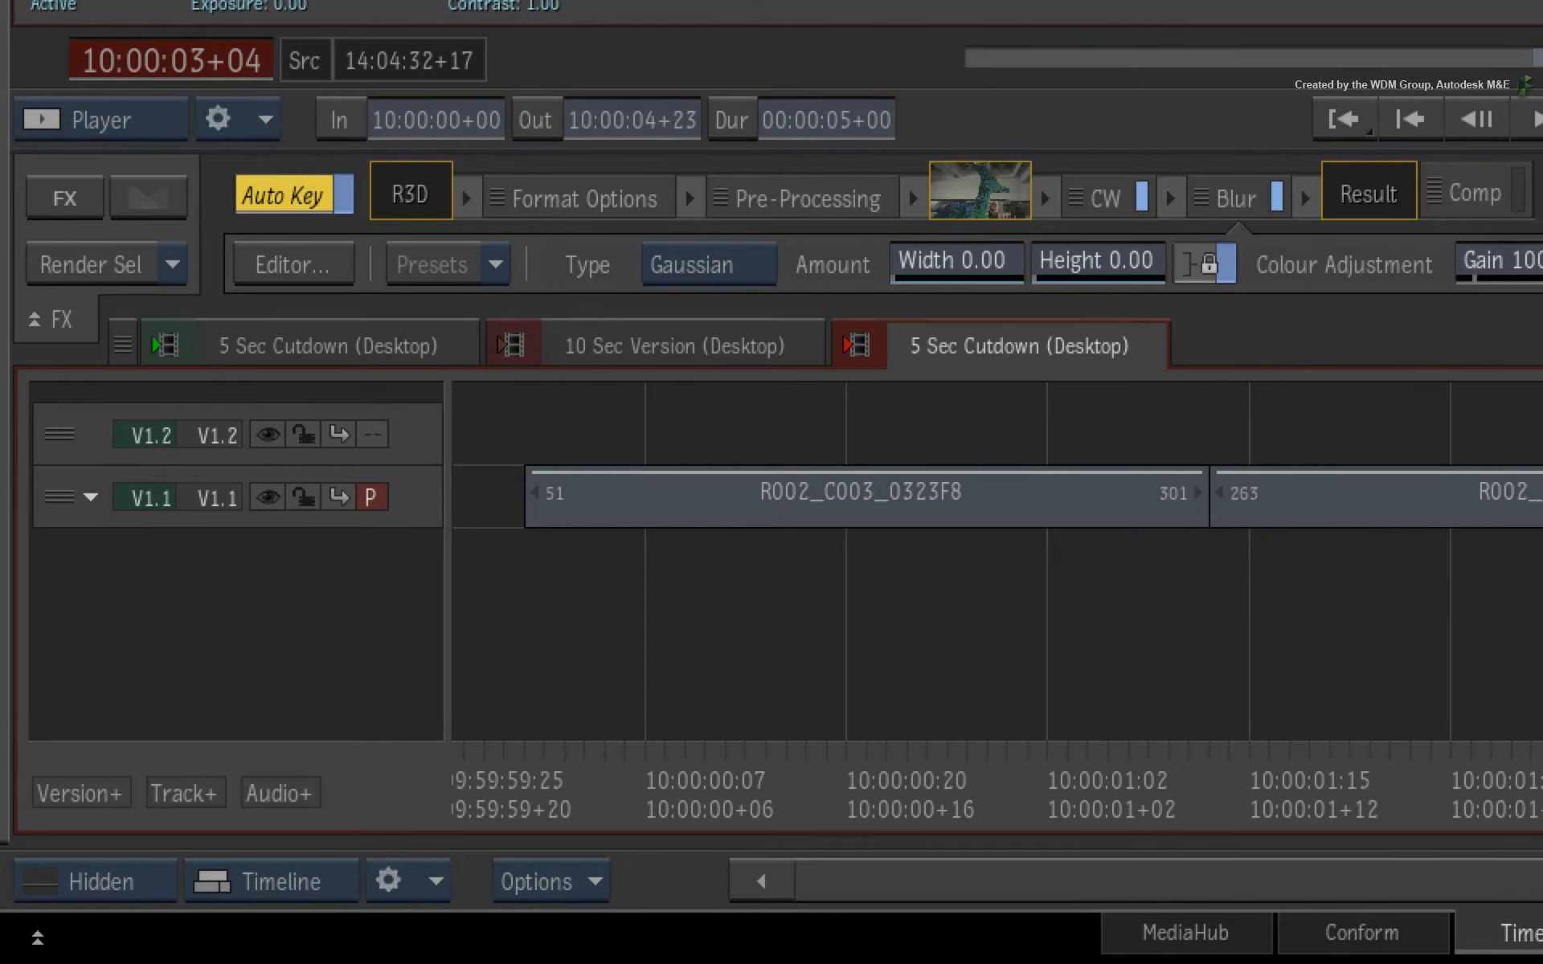
pyautogui.click(1217, 197)
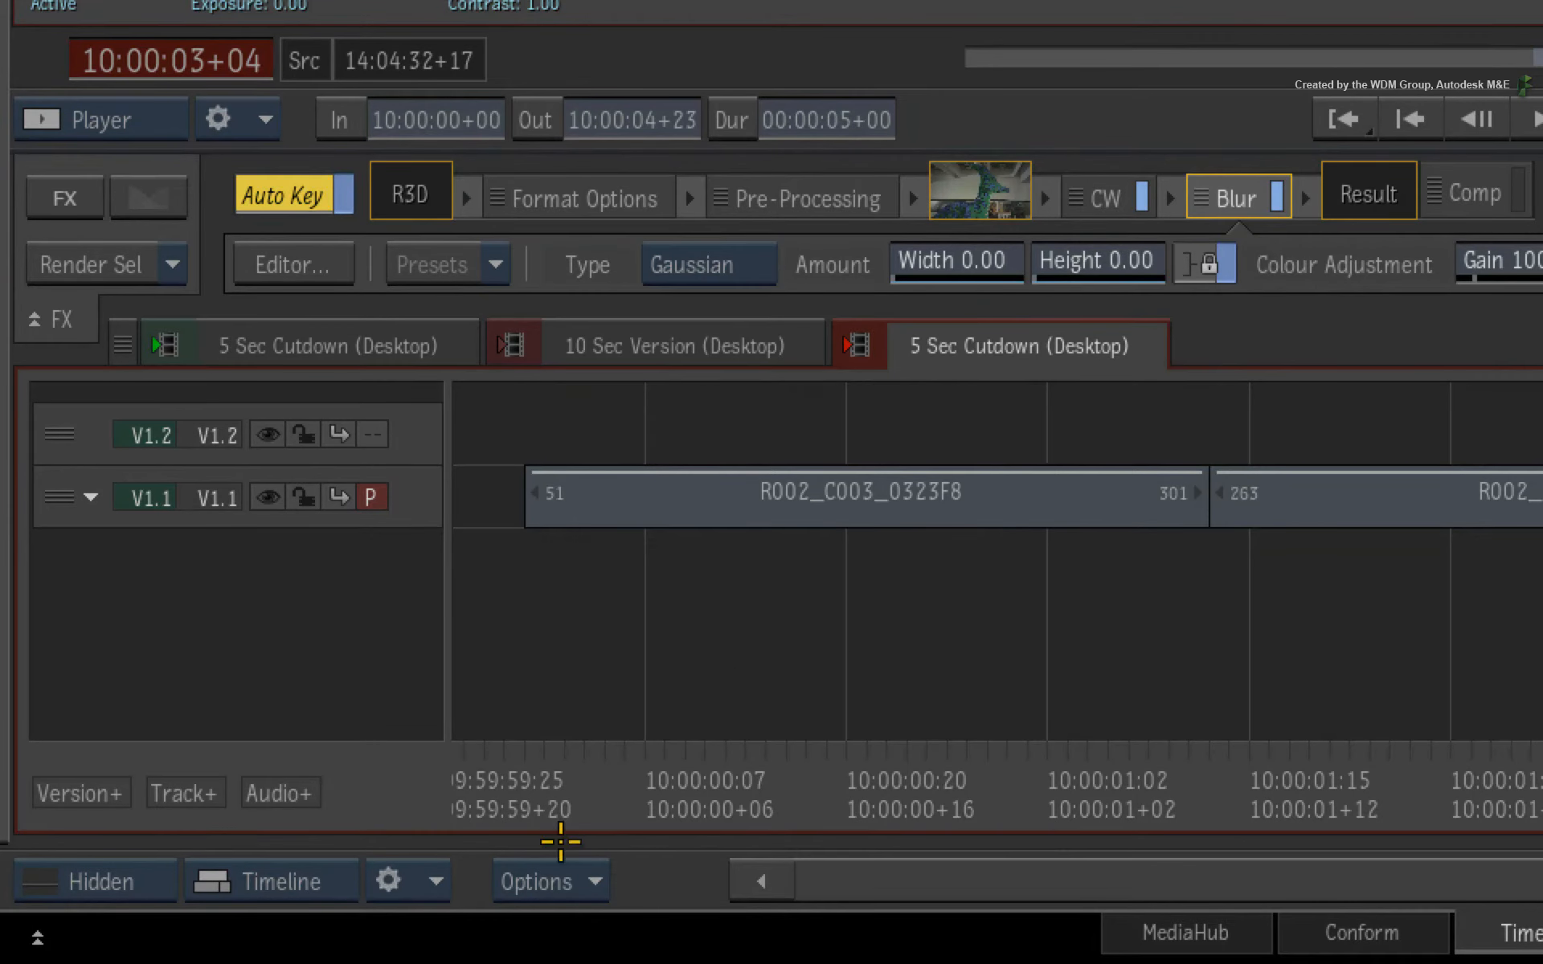
# Toggle Show Gain Animation and slide the Blur keyframes along the R002_C008_032302 segment.
pyautogui.click(289, 923)
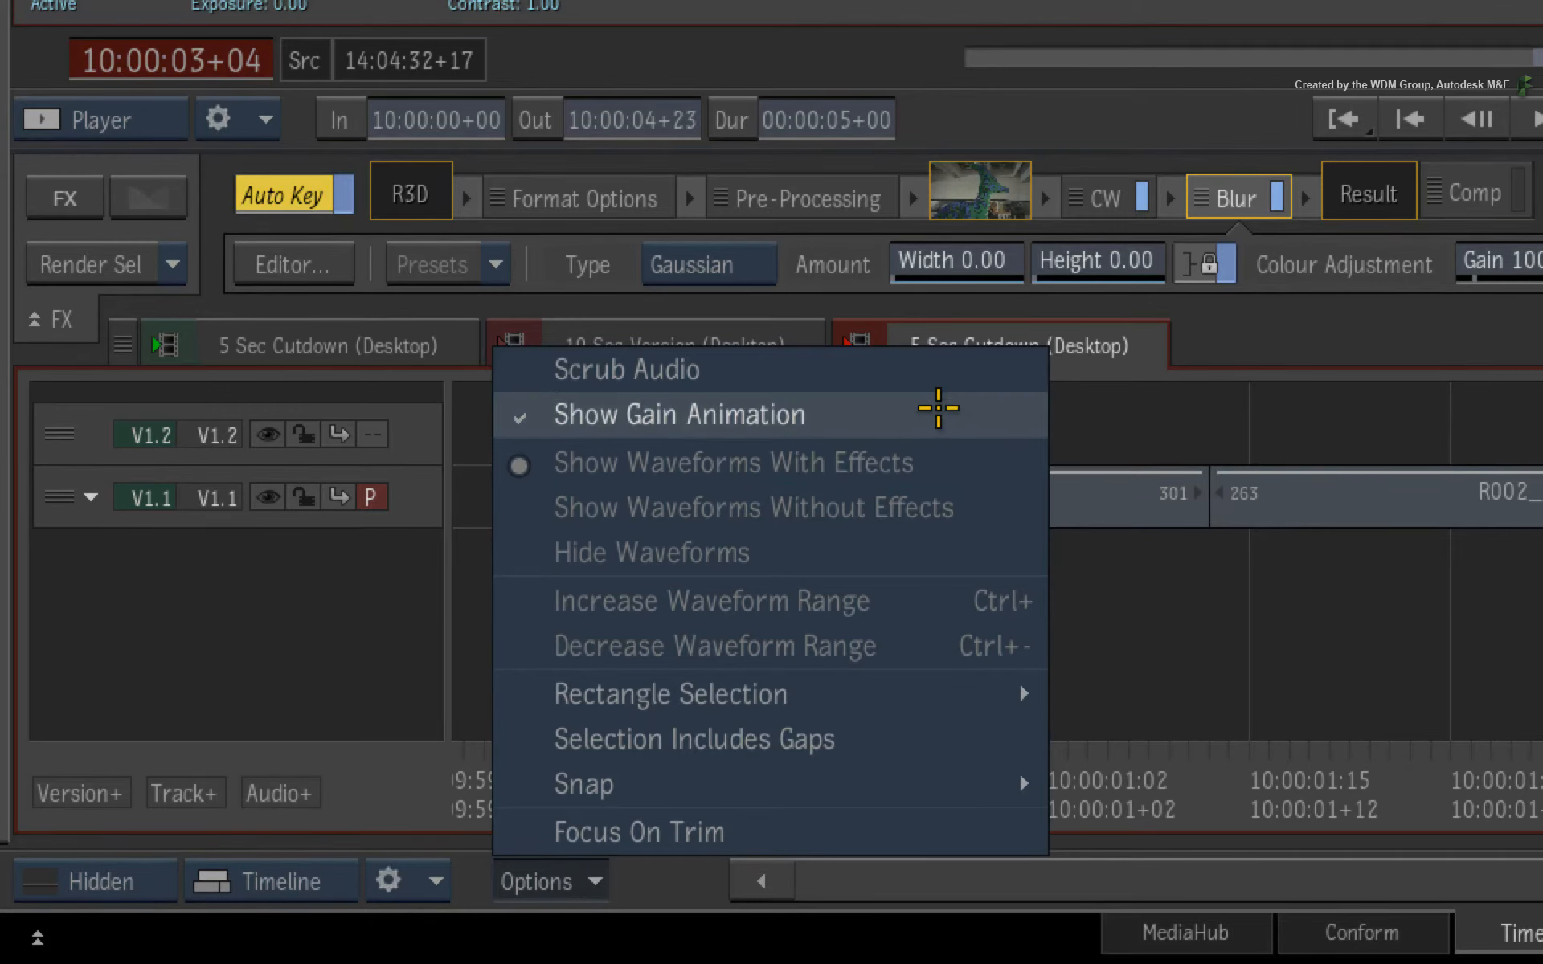
pyautogui.click(943, 408)
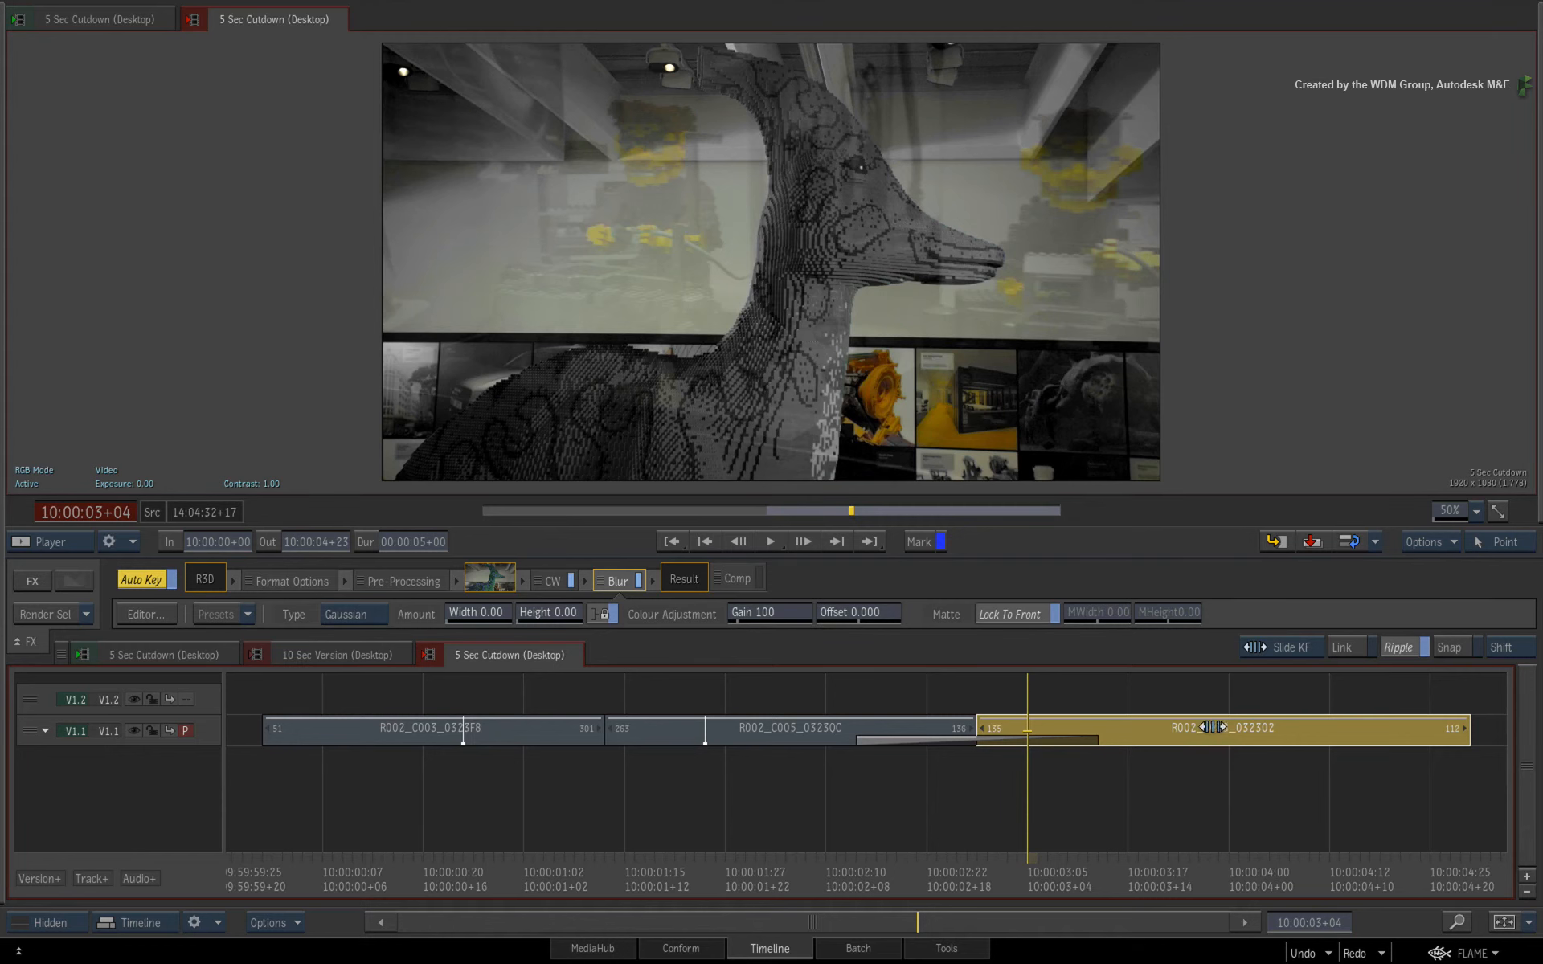
pyautogui.moveTo(1160, 728); pyautogui.dragTo(1378, 723)
pyautogui.moveTo(1402, 723)
pyautogui.mouseDown()
pyautogui.moveTo(1154, 726)
pyautogui.moveTo(1330, 717)
pyautogui.moveTo(1304, 728)
pyautogui.mouseUp()
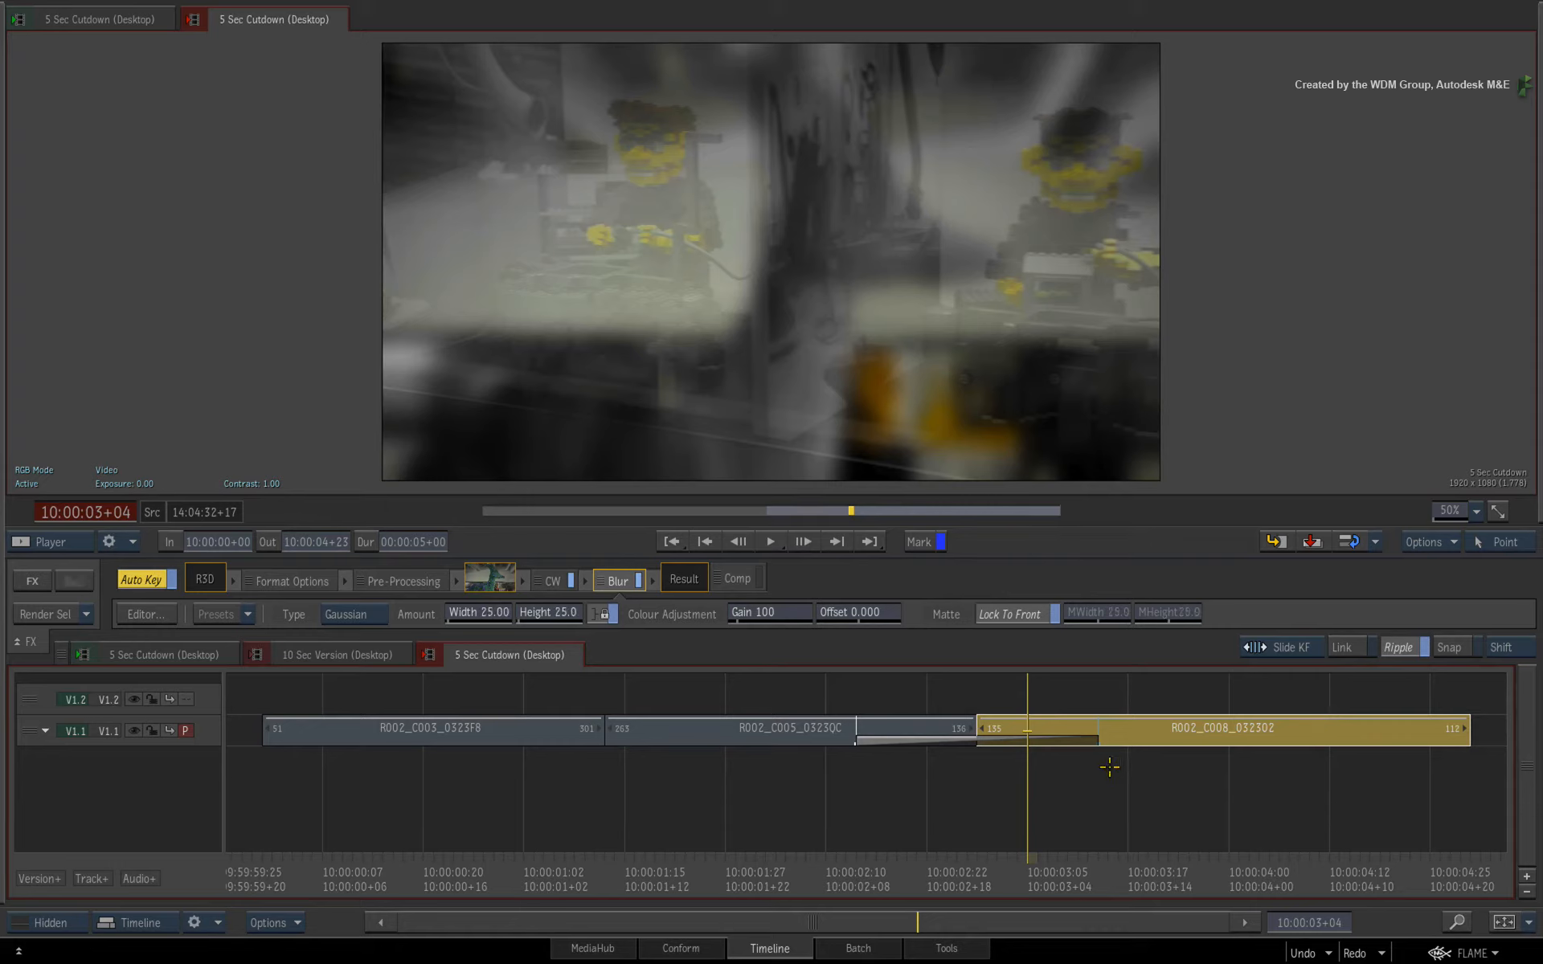
# Inspect the Blur effect's animation curves in its editor, exit, deselect, and scrub back to the start.
pyautogui.moveTo(1019, 860); pyautogui.dragTo(1129, 795)
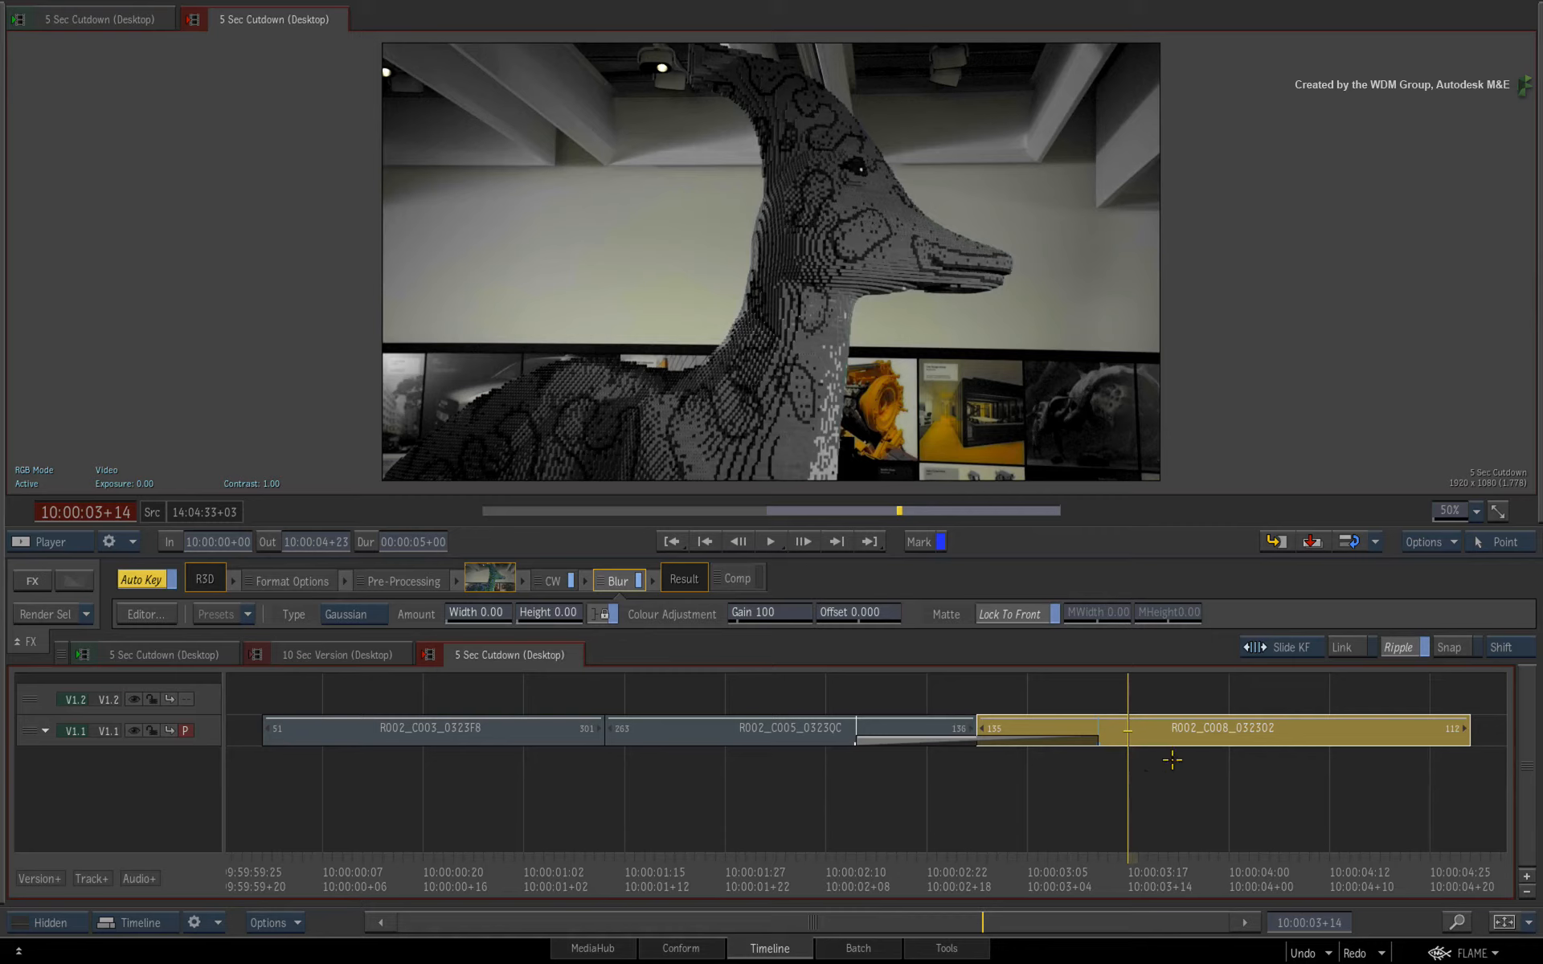
pyautogui.click(145, 614)
pyautogui.click(58, 810)
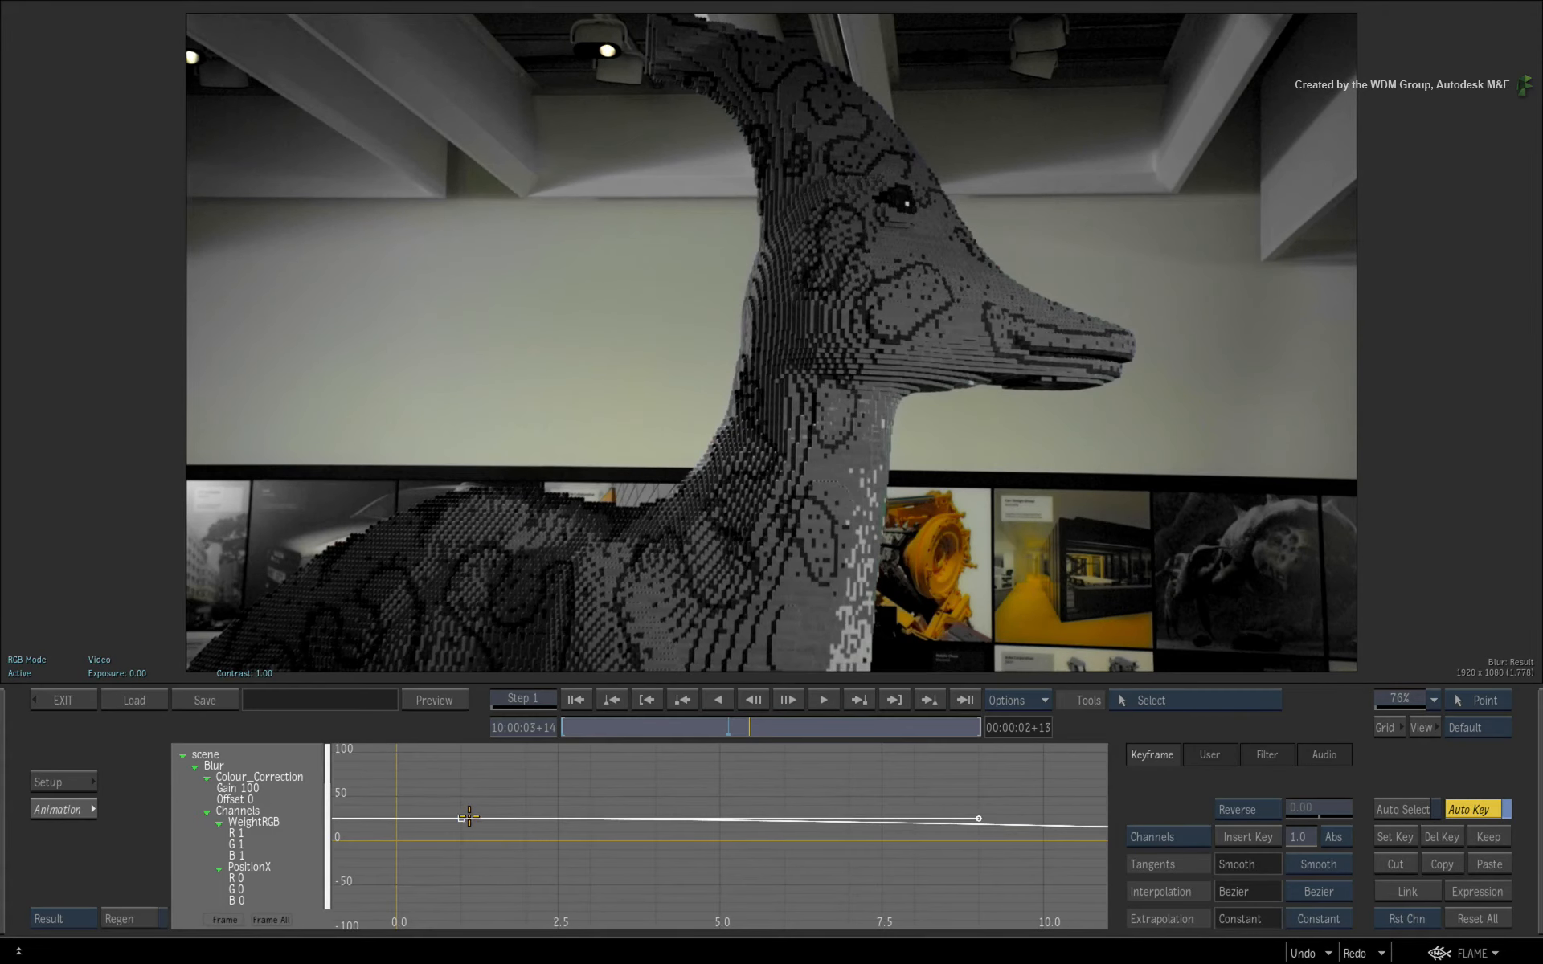
pyautogui.click(60, 700)
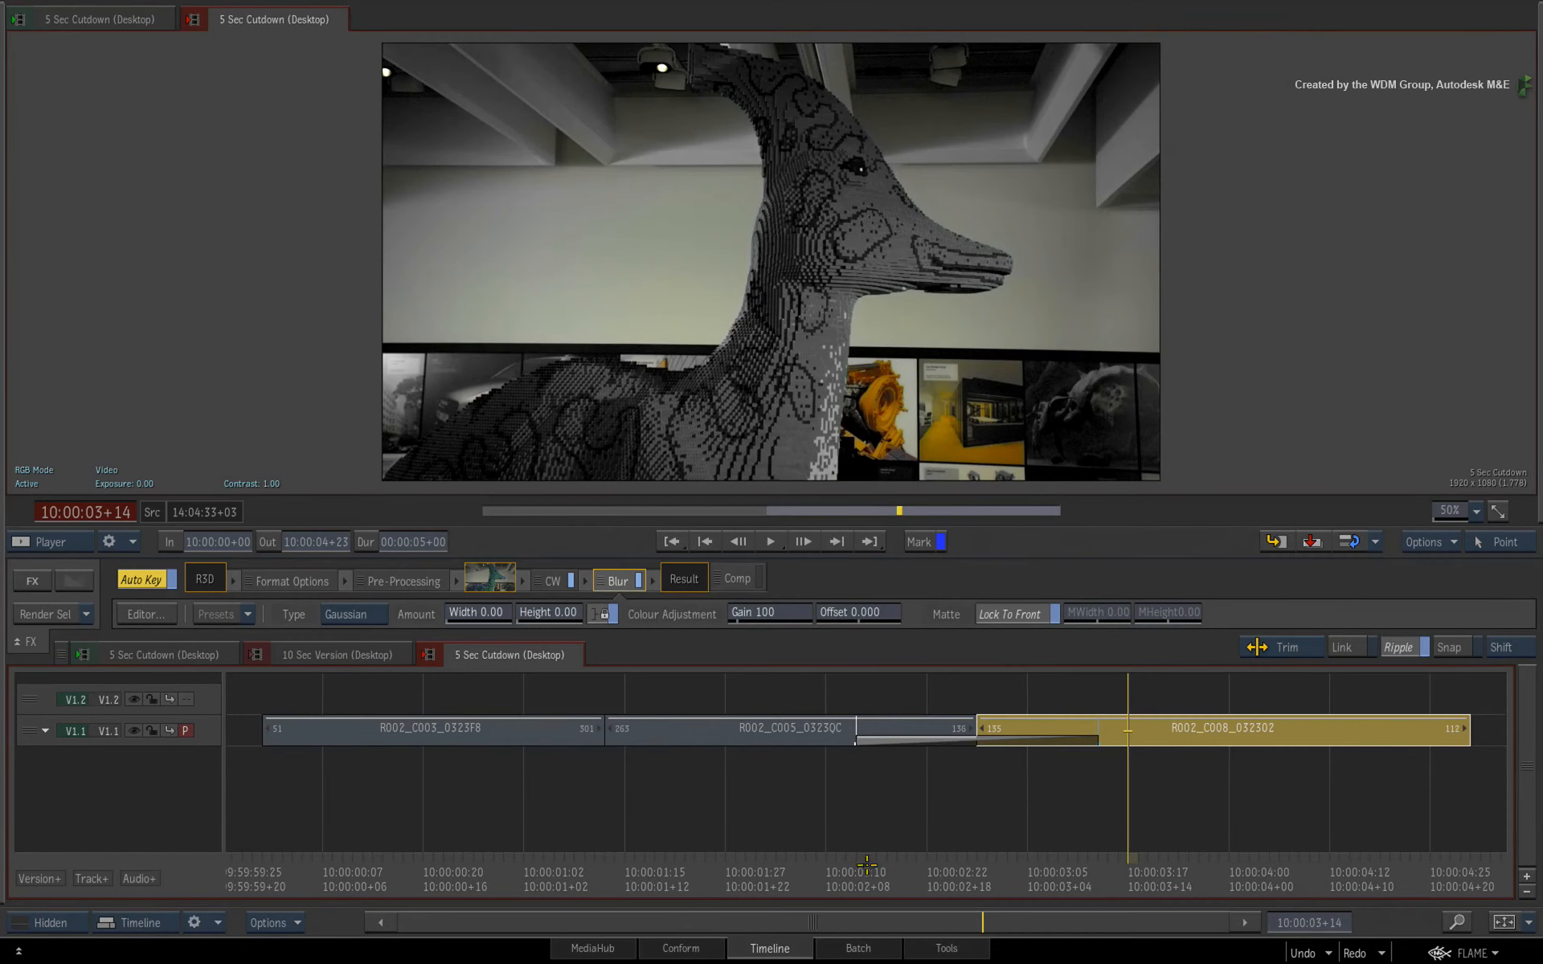
pyautogui.click(1250, 807)
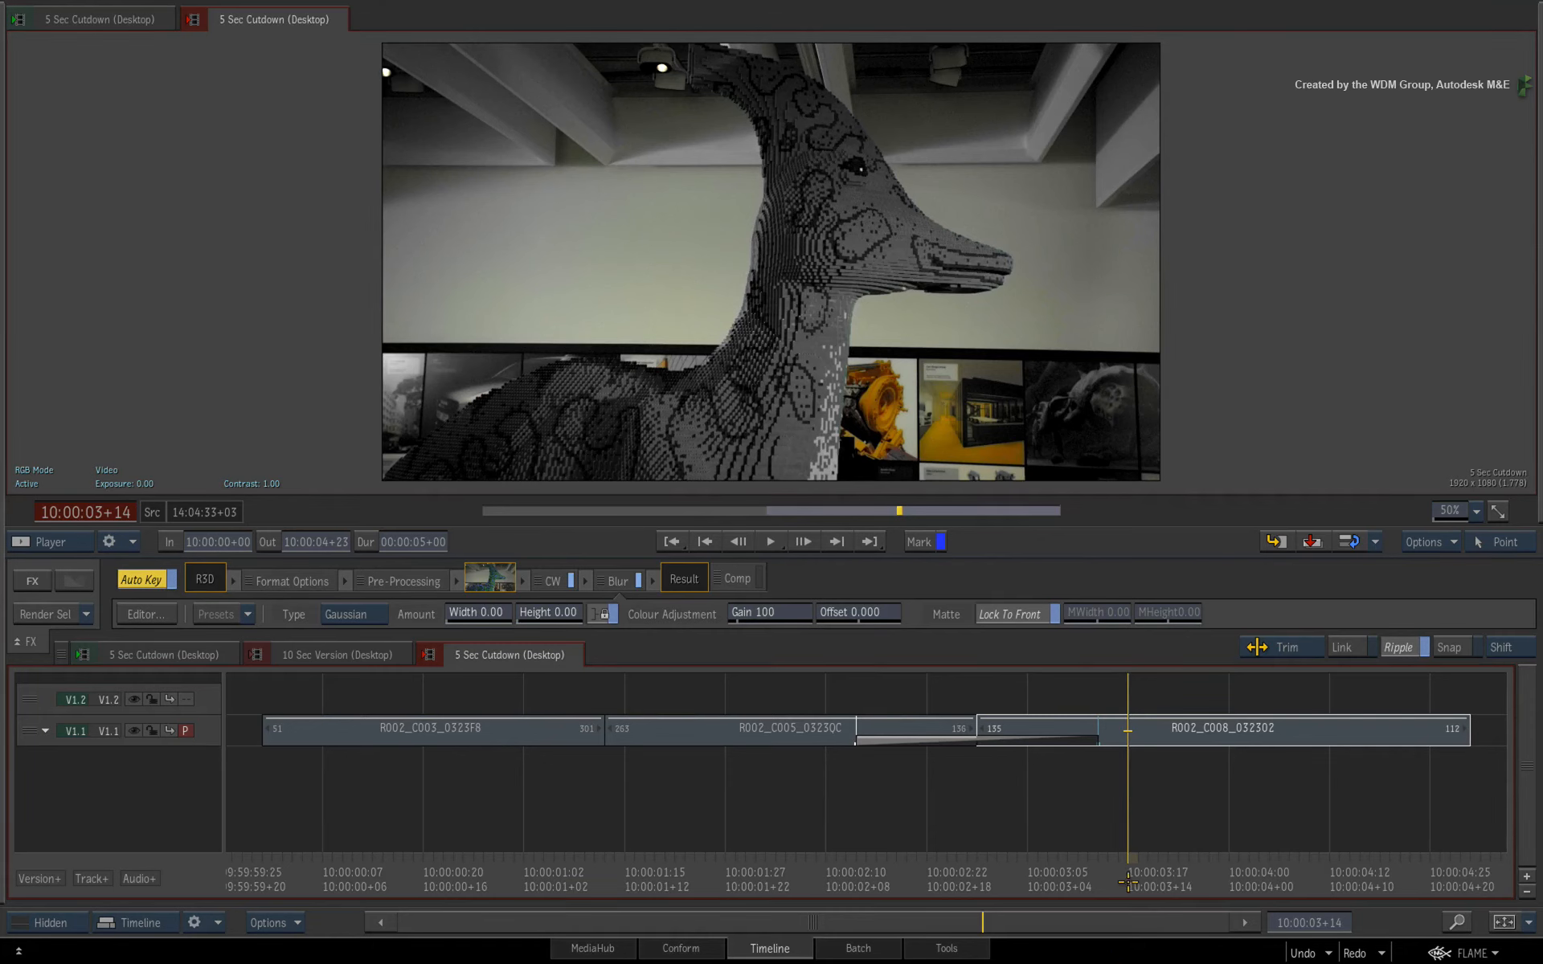
pyautogui.moveTo(1125, 878); pyautogui.dragTo(286, 844)
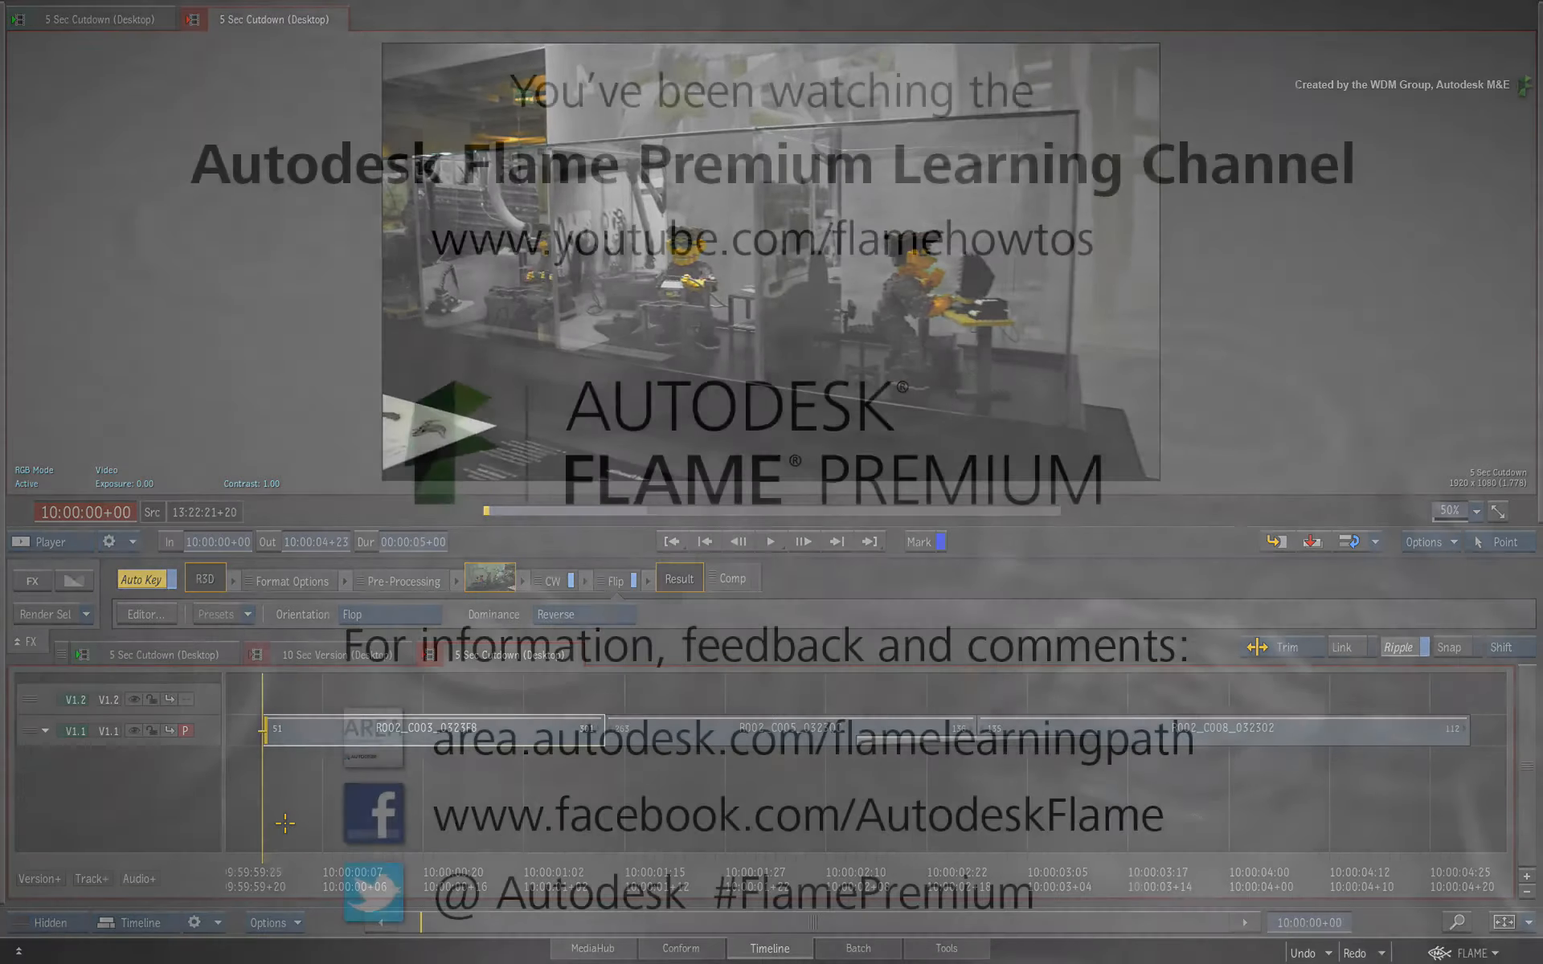